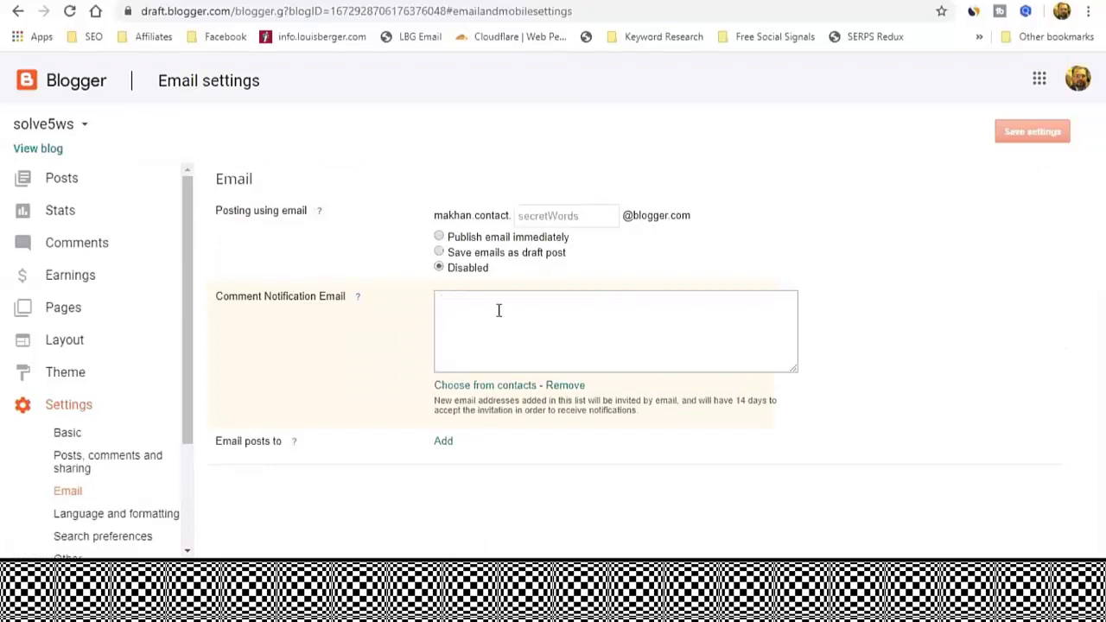
# Fill in the comment notification email address and save the email settings.
pyautogui.click(499, 310)
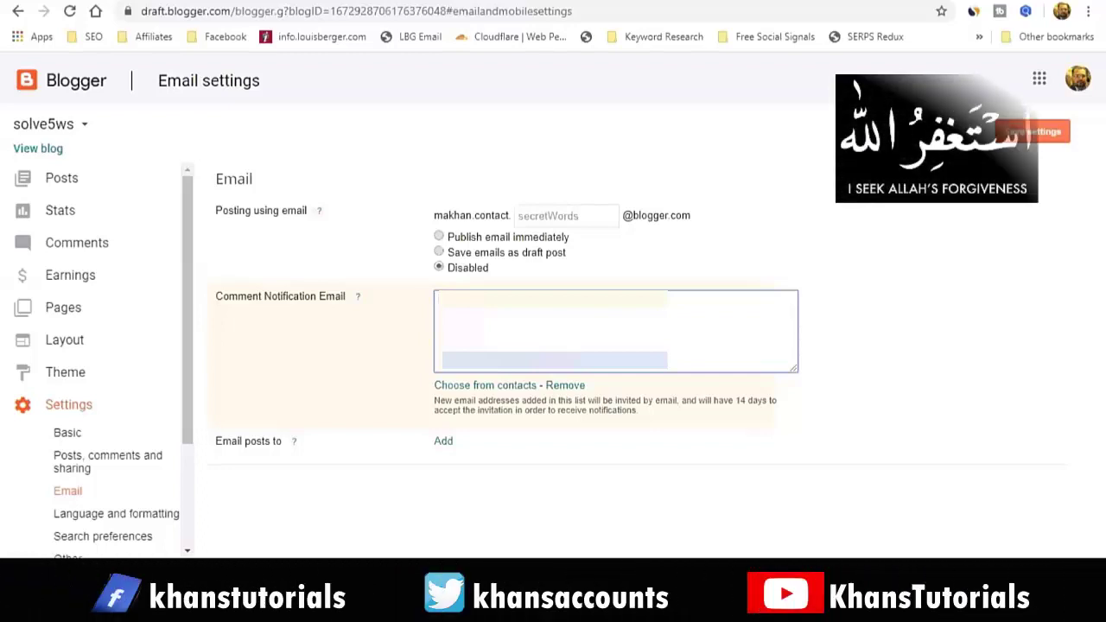
pyautogui.press('Tab')
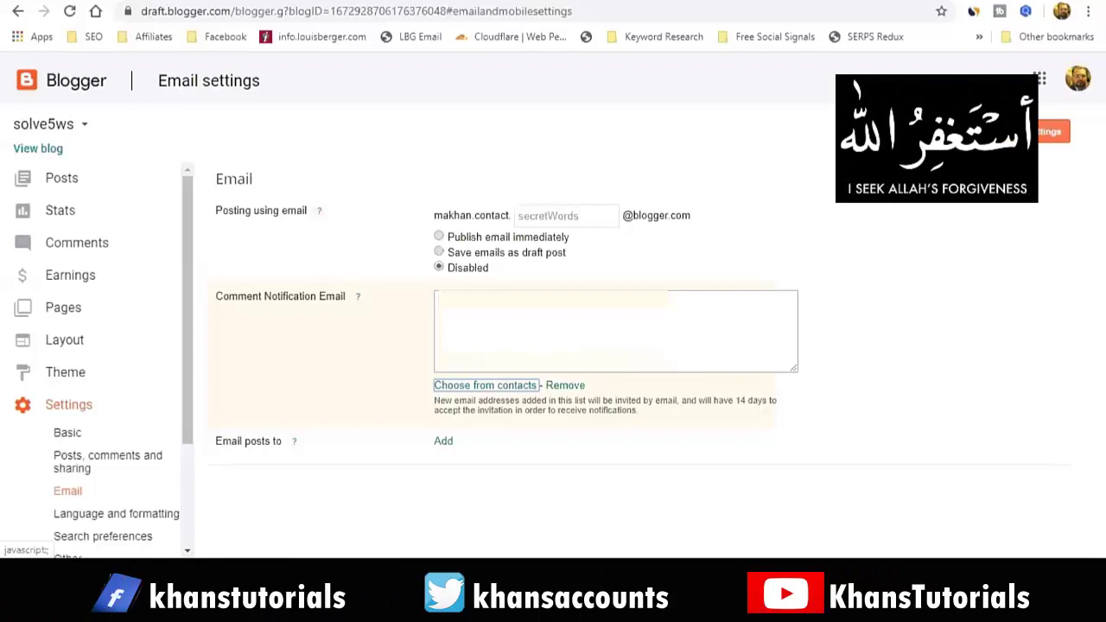
pyautogui.click(1040, 135)
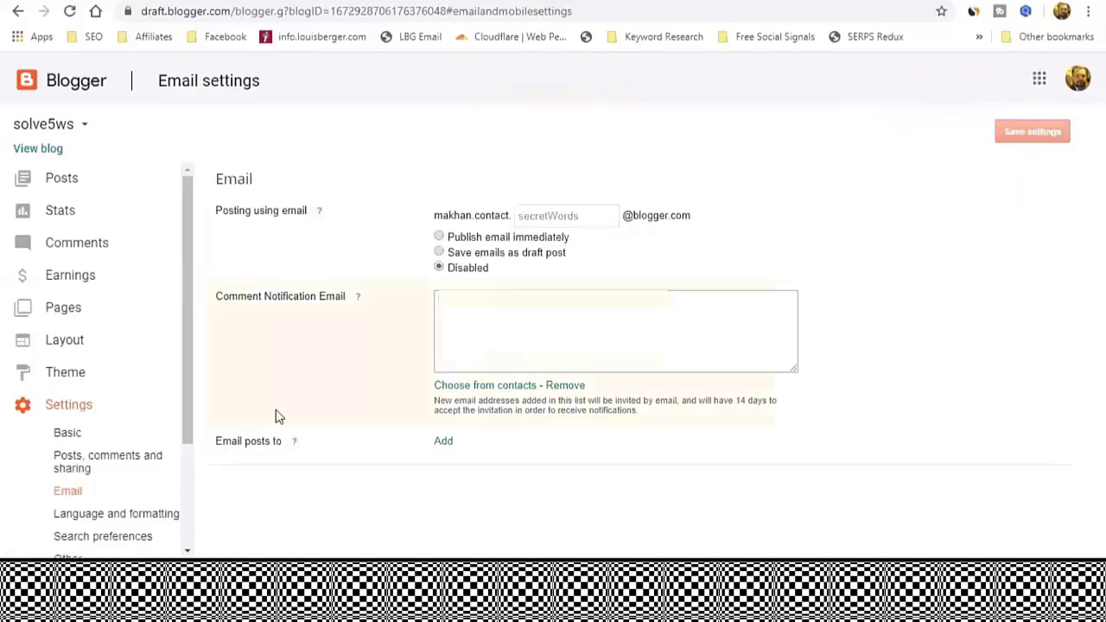
# Open the Language and formatting settings and look through the available blog languages.
pyautogui.click(96, 516)
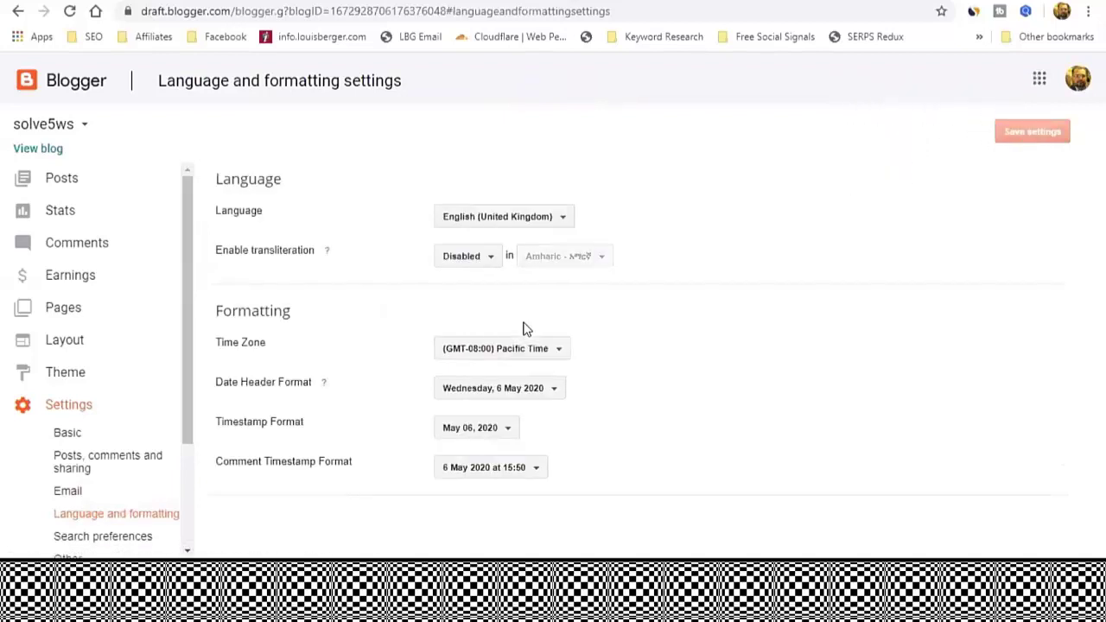
pyautogui.click(500, 218)
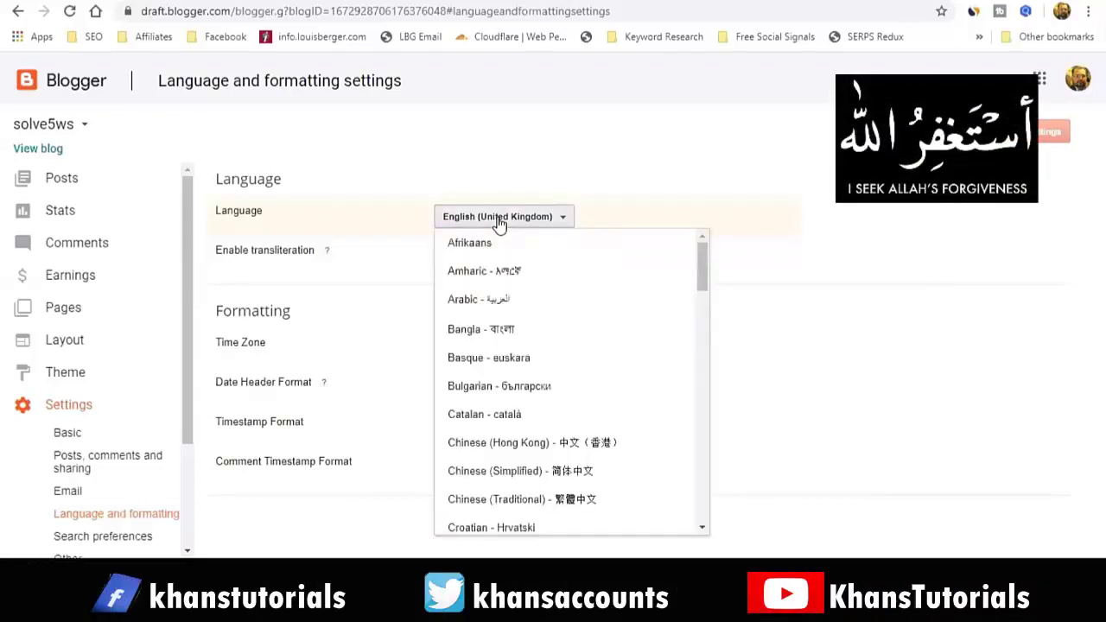
pyautogui.click(499, 221)
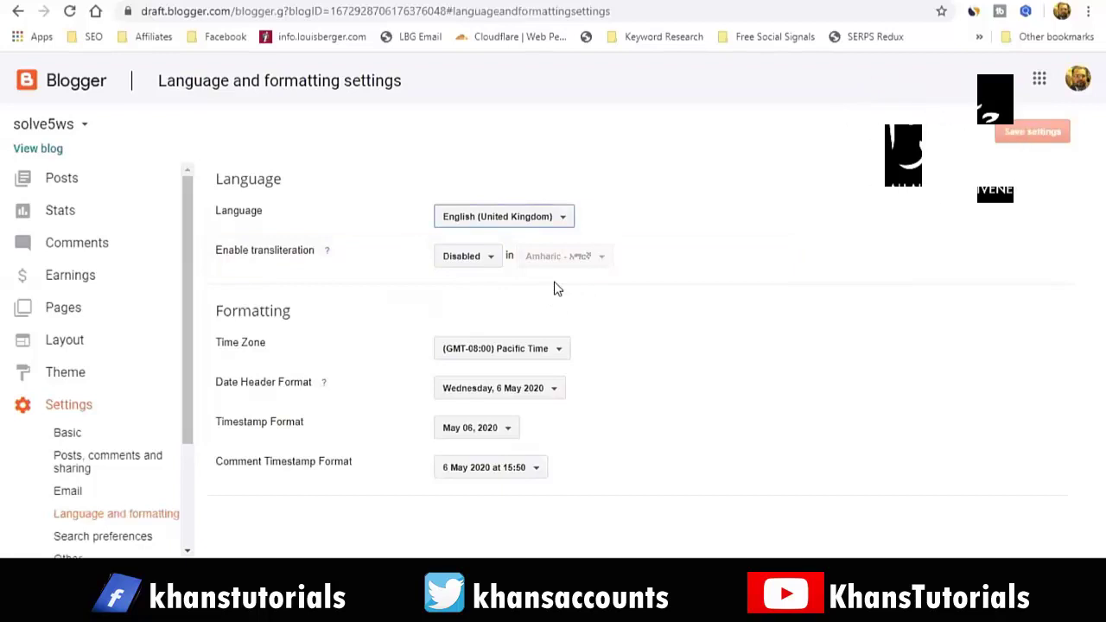
# Enable transliteration and look through the languages offered for it.
pyautogui.click(487, 264)
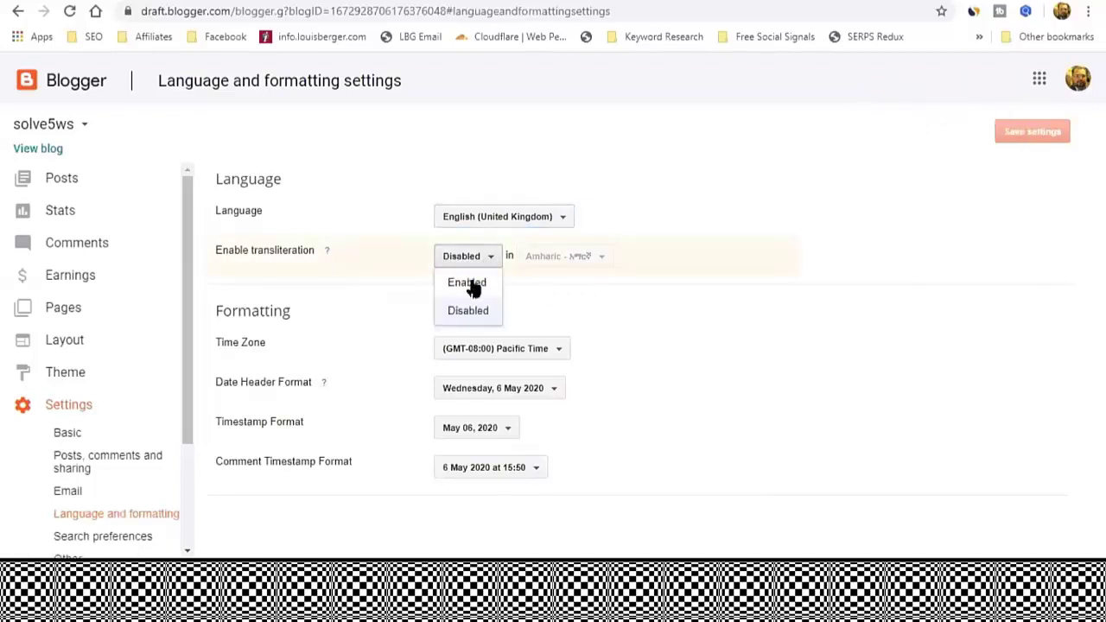
pyautogui.click(475, 283)
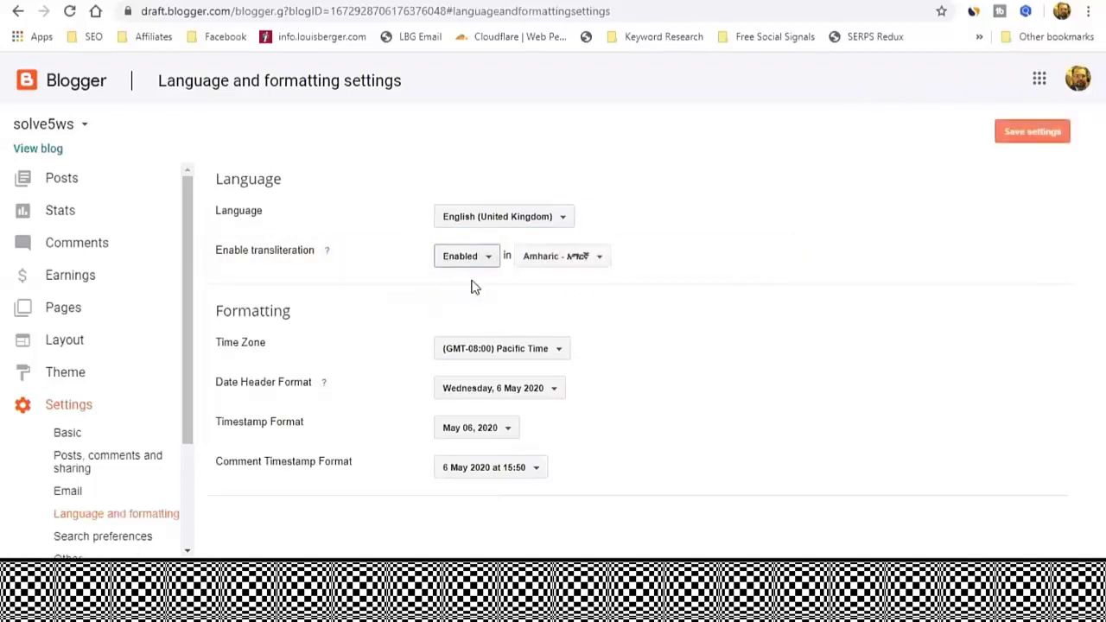
pyautogui.click(563, 259)
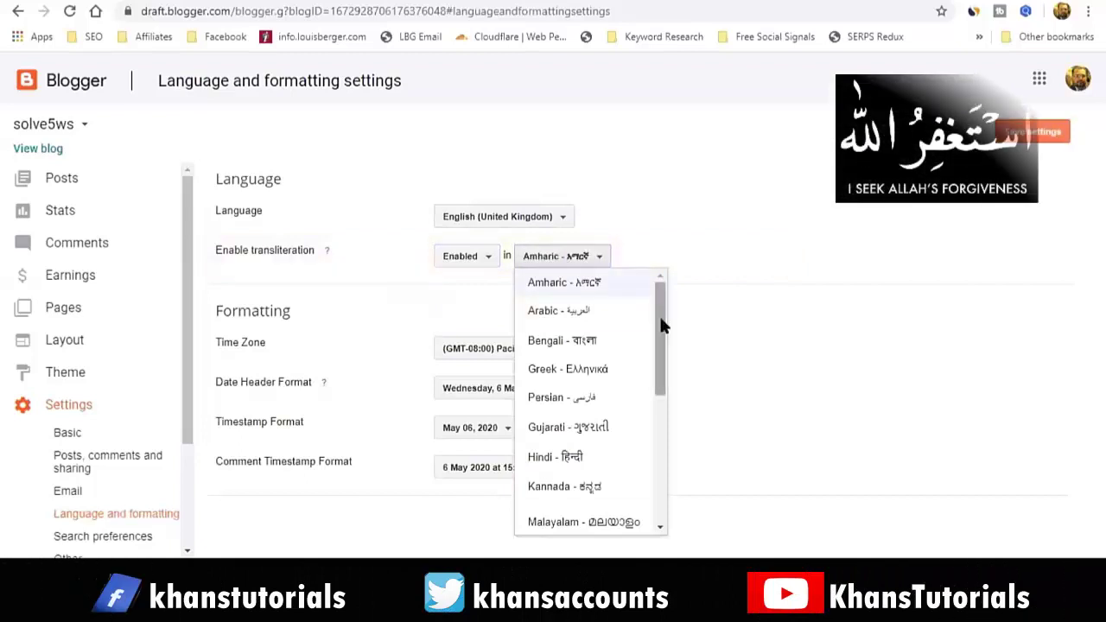
pyautogui.moveTo(662, 325); pyautogui.dragTo(651, 295)
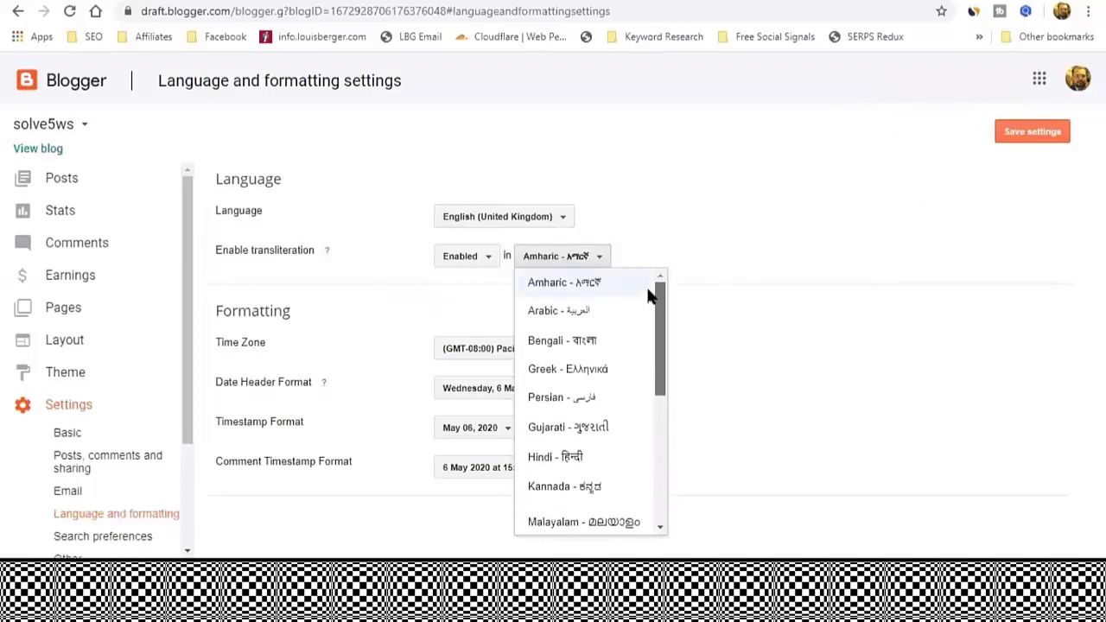
pyautogui.scroll(-2, 647, 337)
pyautogui.scroll(-3, 647, 363)
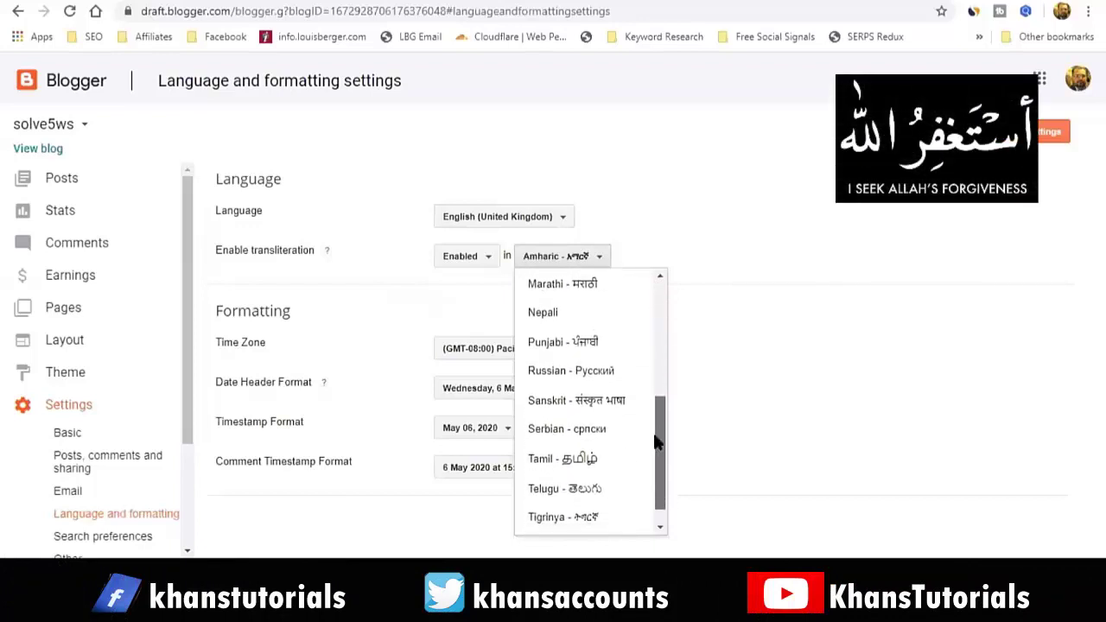
pyautogui.moveTo(655, 439); pyautogui.dragTo(655, 316)
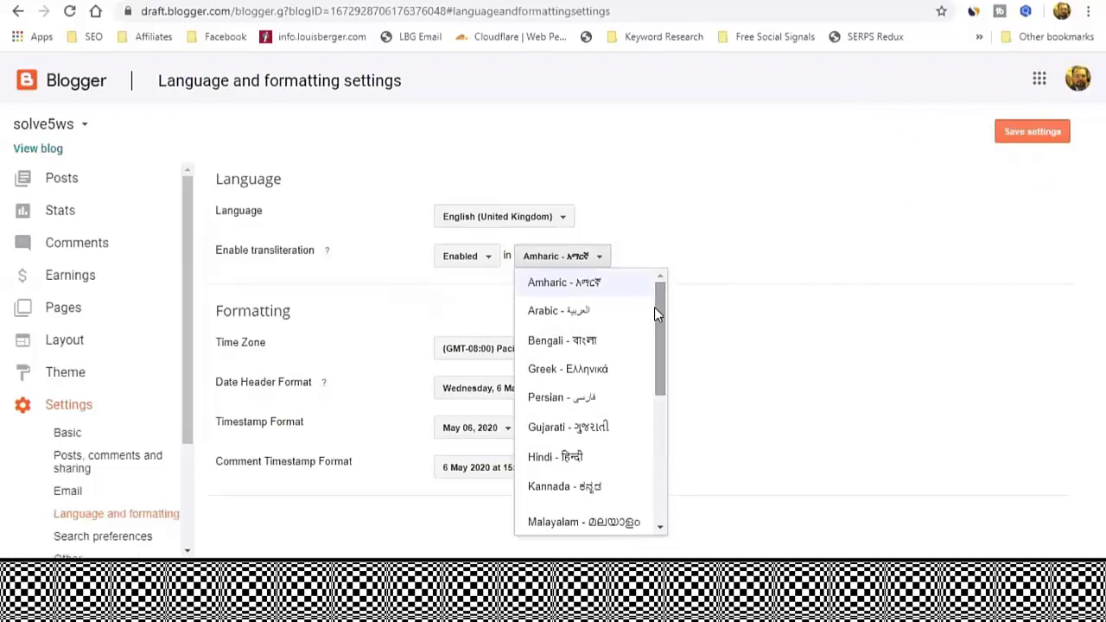
# Set transliteration back to Disabled and save the settings.
pyautogui.click(465, 262)
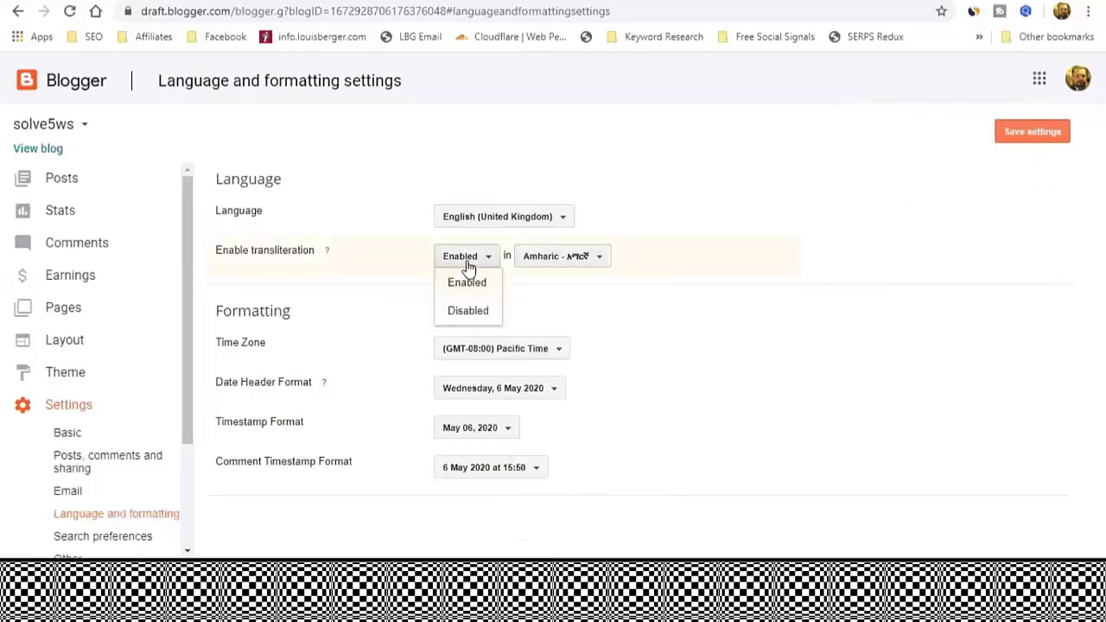
pyautogui.click(466, 313)
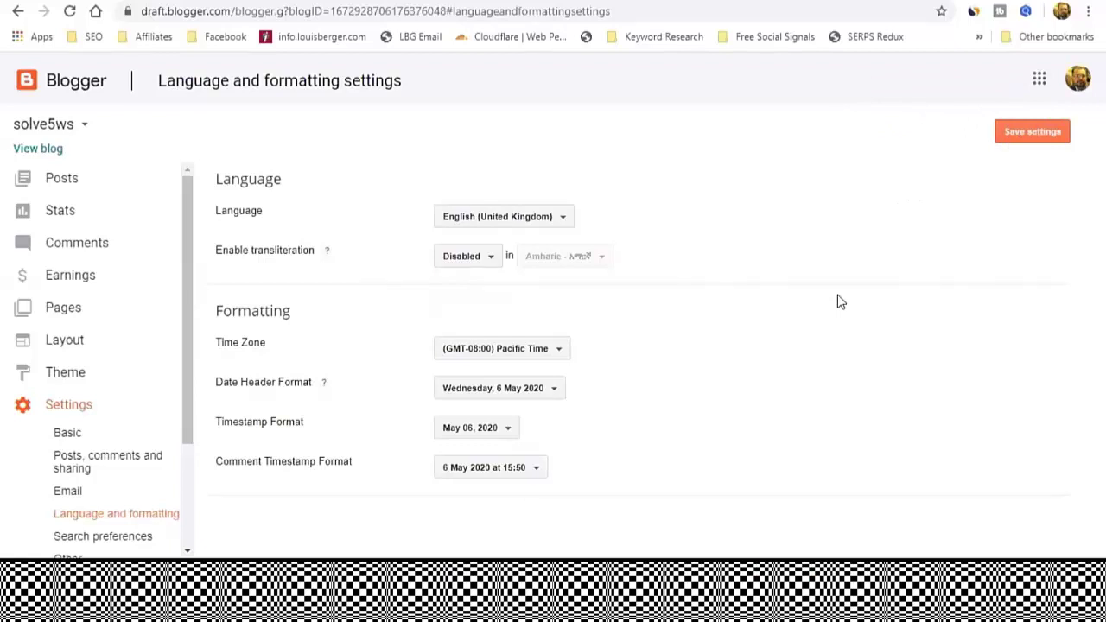
pyautogui.click(1020, 134)
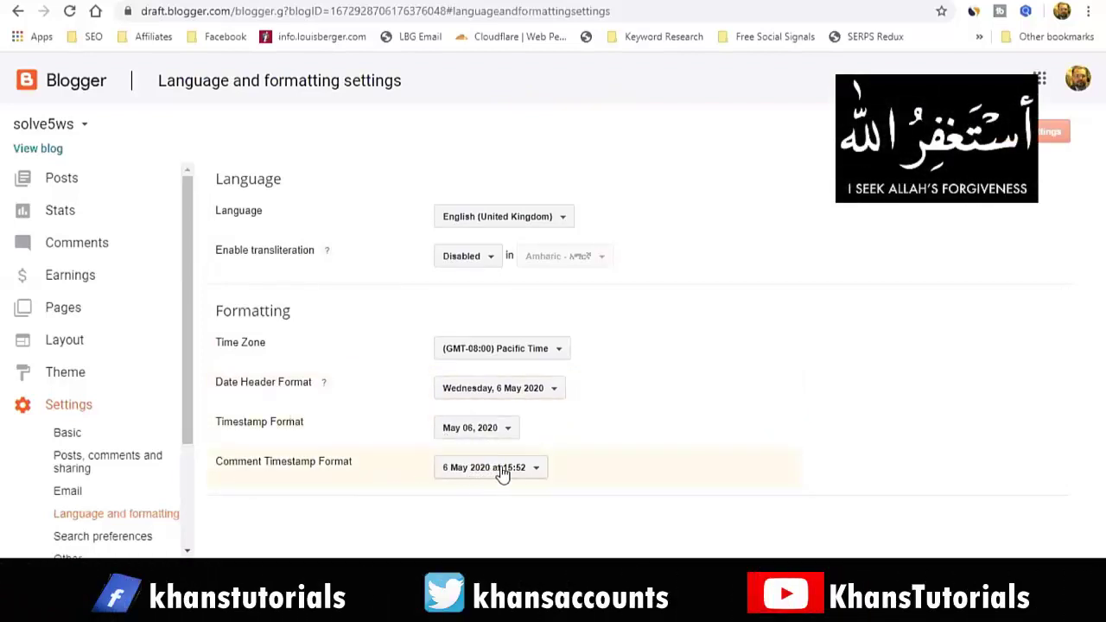
# Set the blog's time zone to (GMT+05:00) Karachi.
pyautogui.click(507, 355)
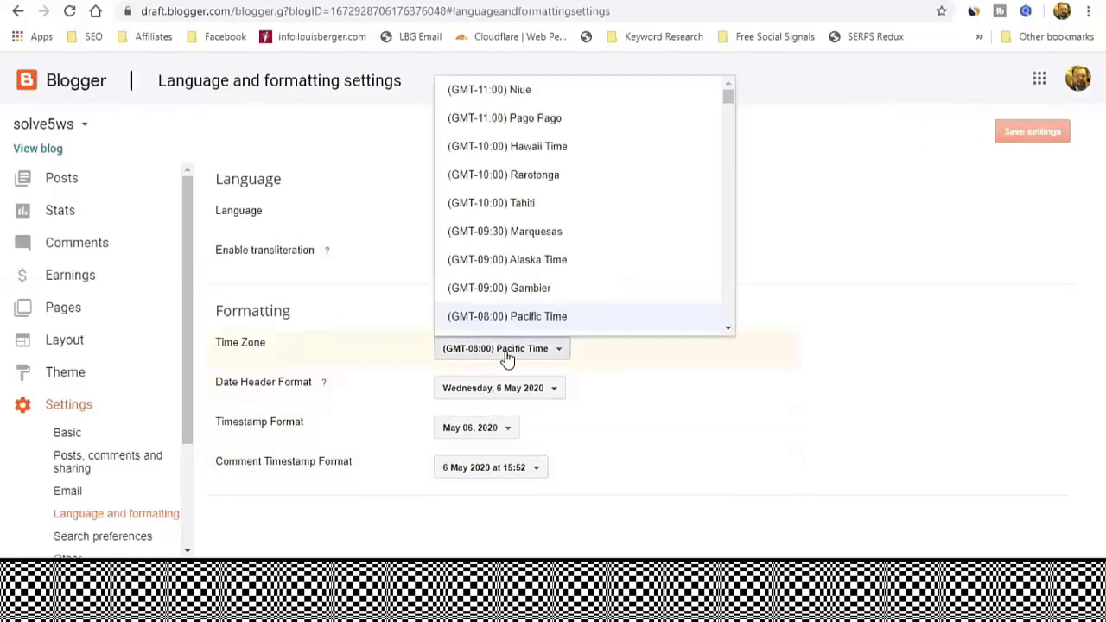
pyautogui.click(729, 332)
pyautogui.click(728, 332)
pyautogui.click(728, 332)
pyautogui.click(729, 332)
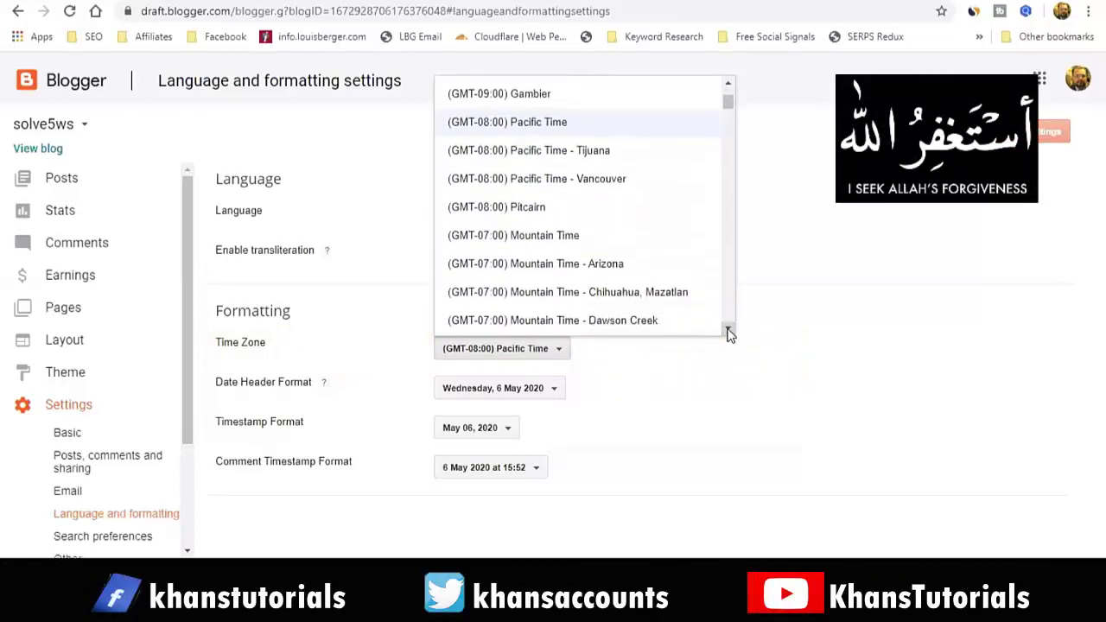
pyautogui.scroll(-6, 726, 204)
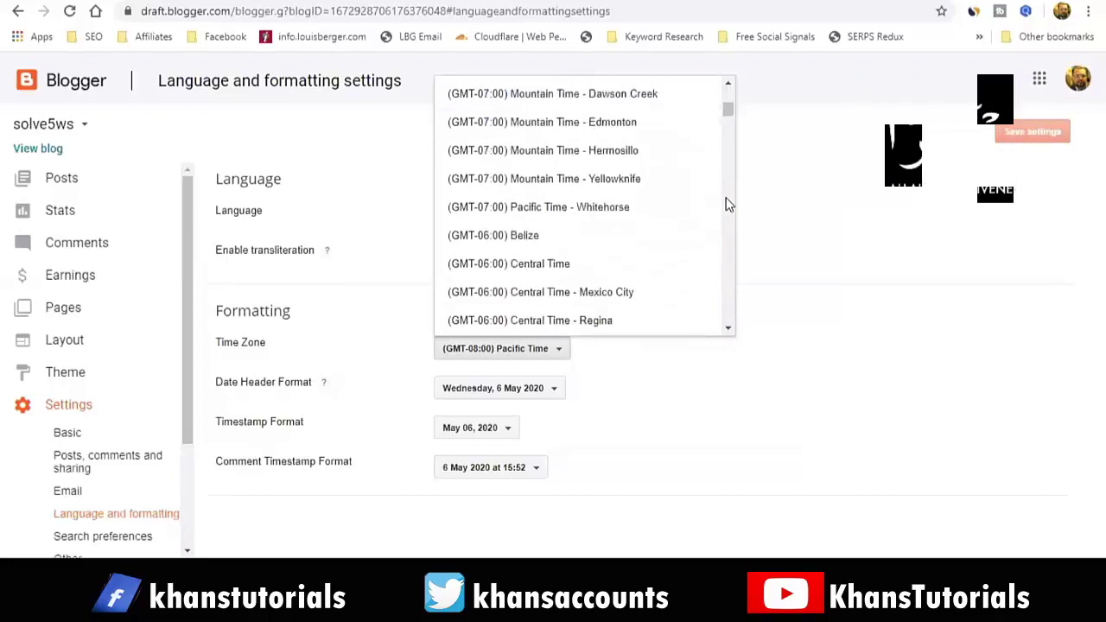
pyautogui.scroll(-3, 726, 204)
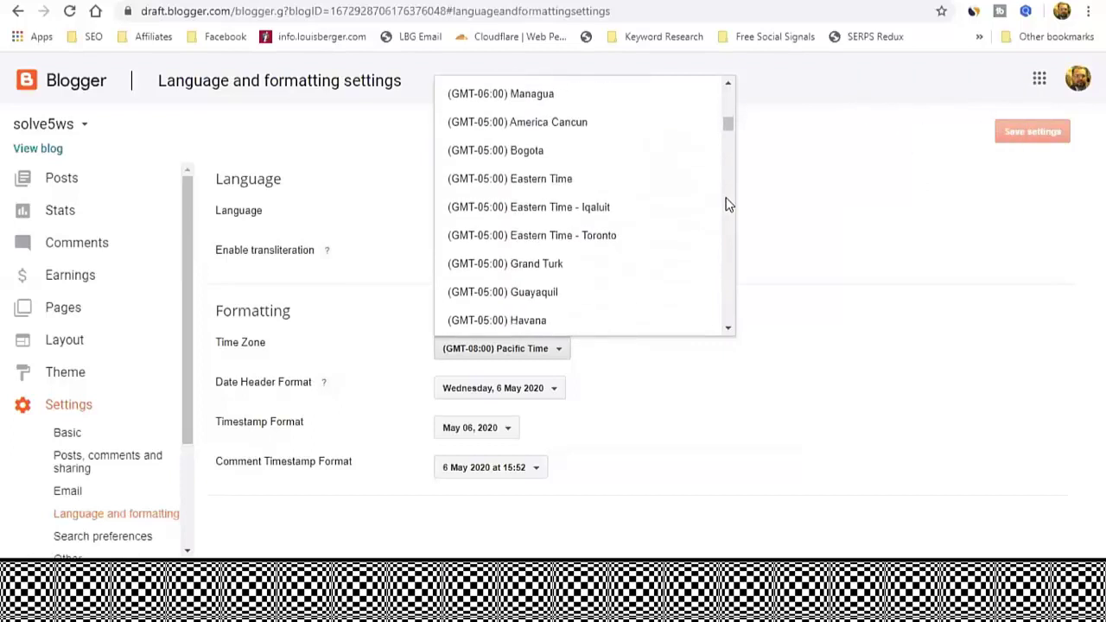
pyautogui.scroll(8, 726, 204)
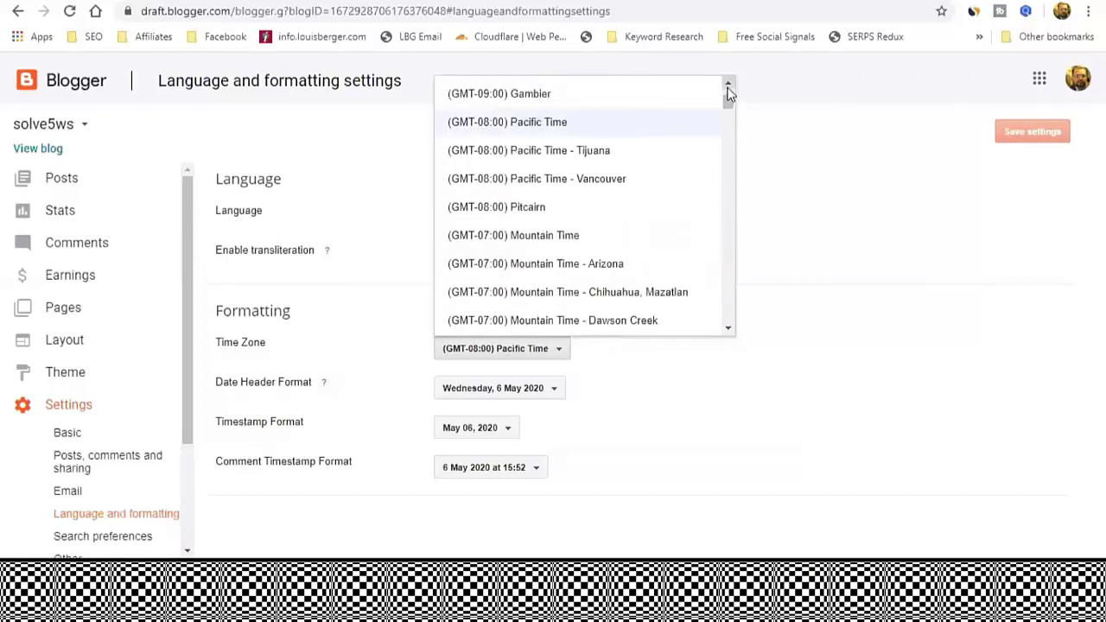
pyautogui.click(727, 84)
pyautogui.click(727, 84)
pyautogui.click(727, 83)
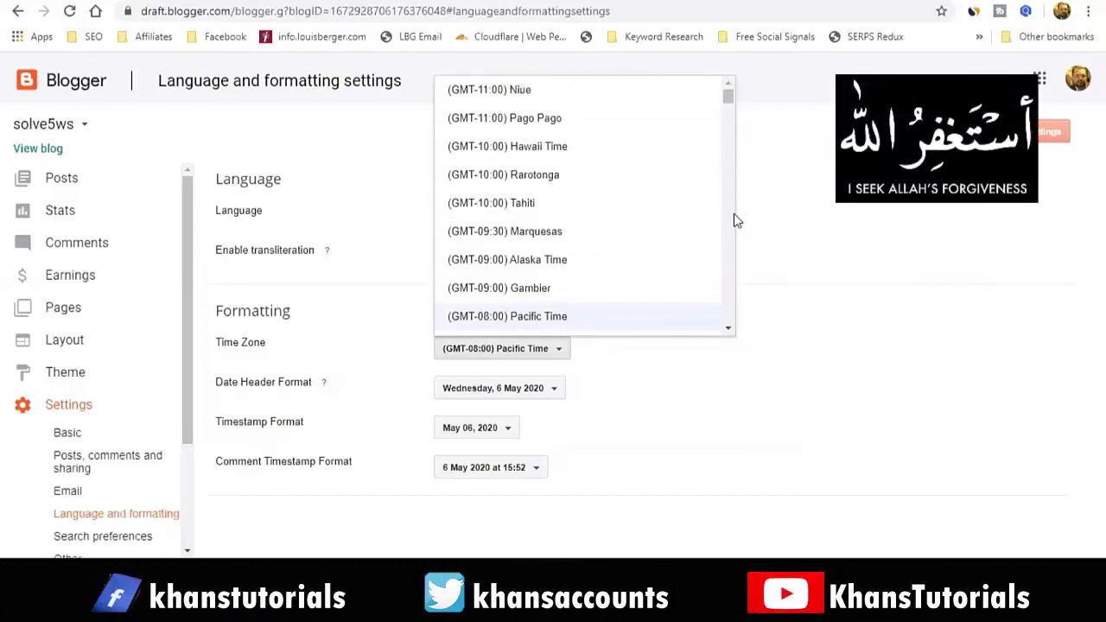
pyautogui.scroll(-3, 729, 230)
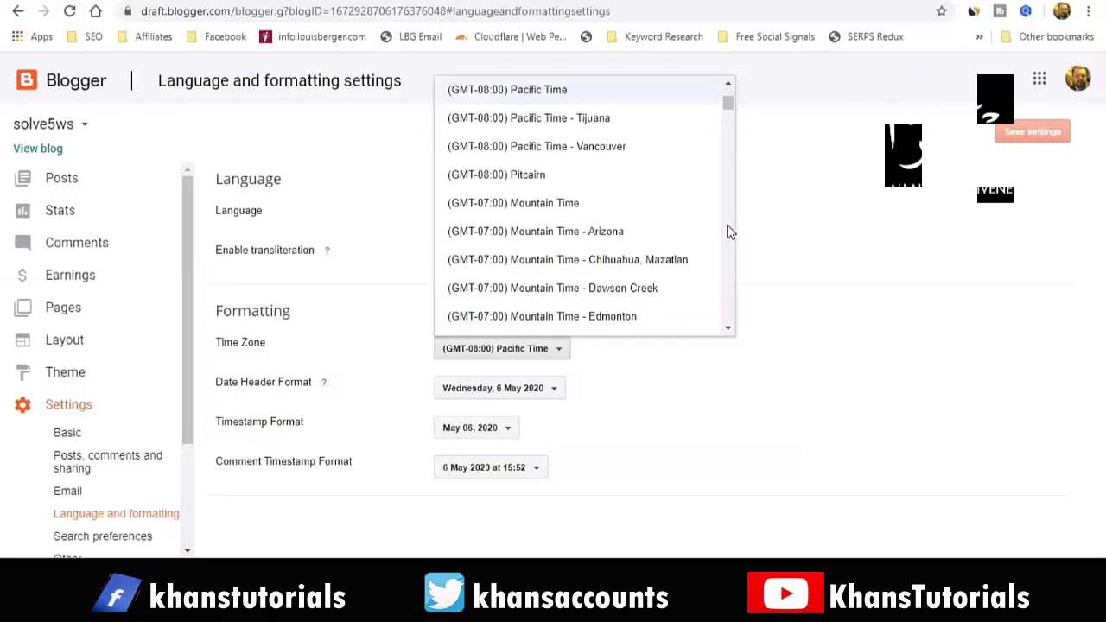
pyautogui.scroll(-3, 729, 232)
pyautogui.scroll(-6, 728, 232)
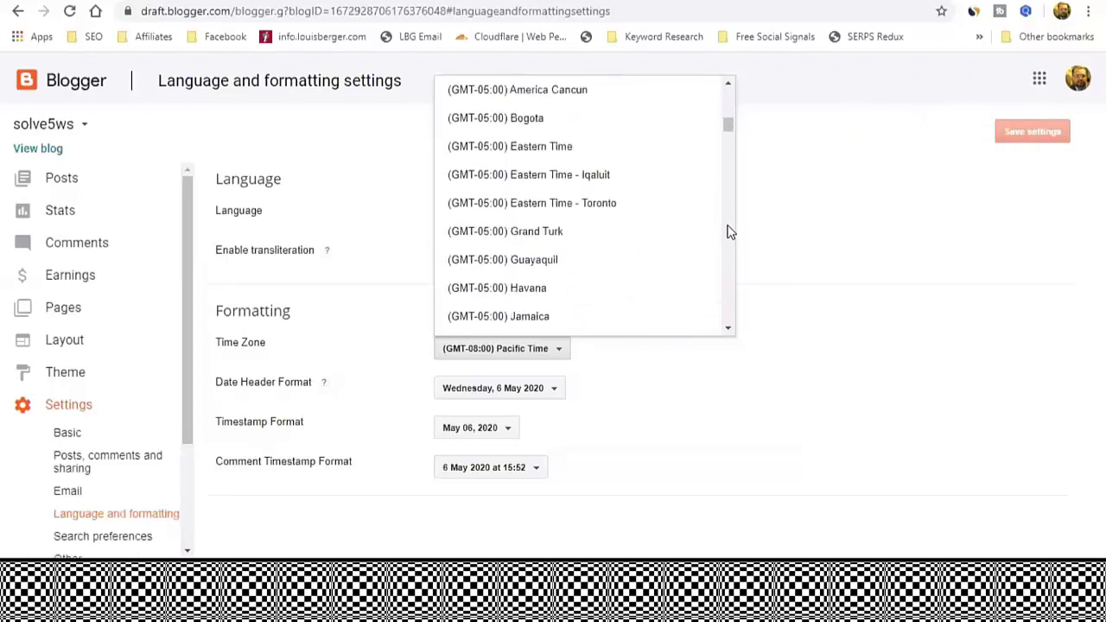
pyautogui.scroll(-10, 729, 232)
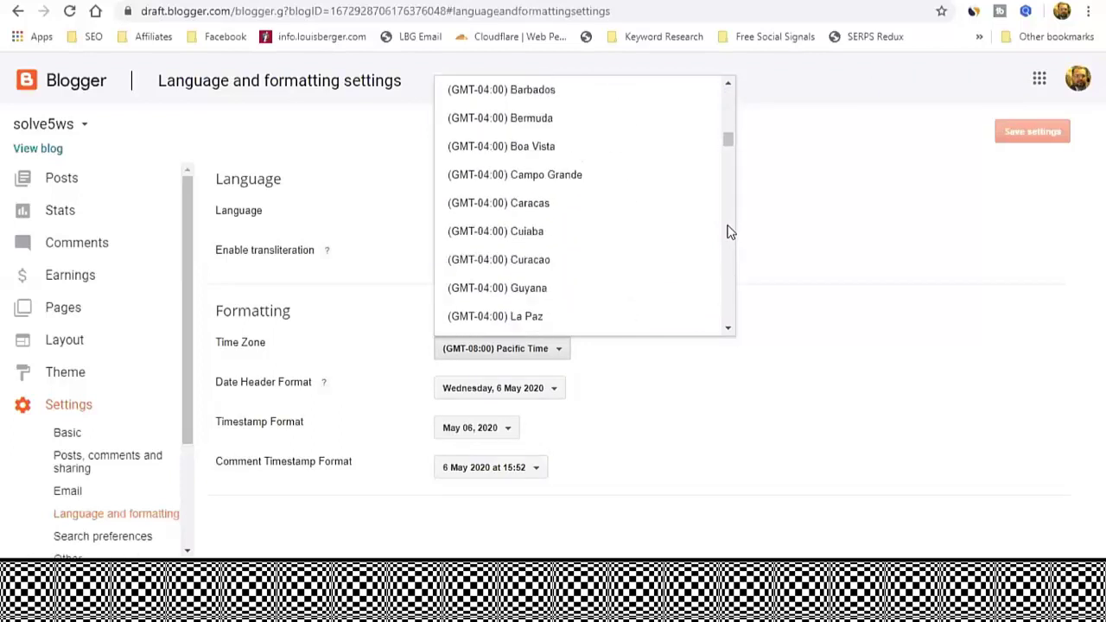
pyautogui.scroll(-20, 729, 231)
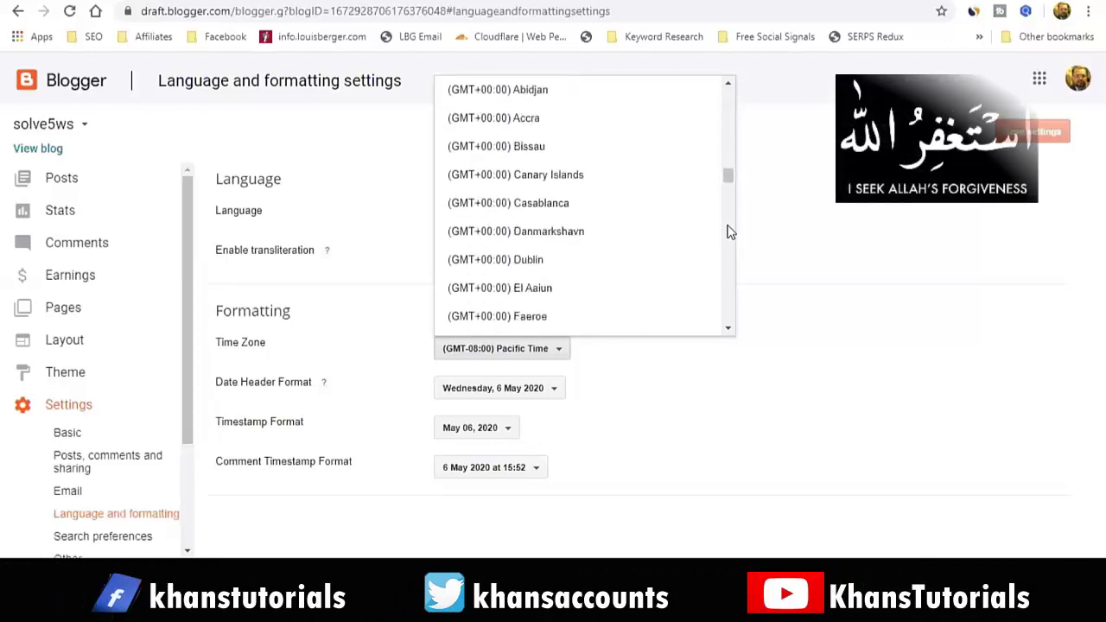
pyautogui.scroll(-14, 729, 309)
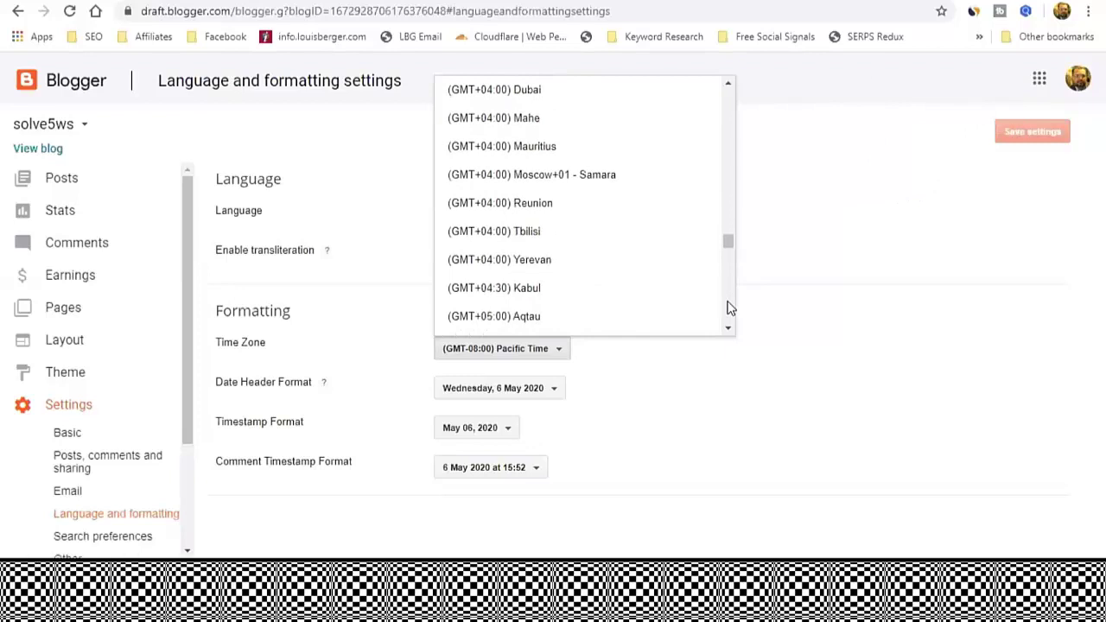
pyautogui.scroll(-3, 728, 309)
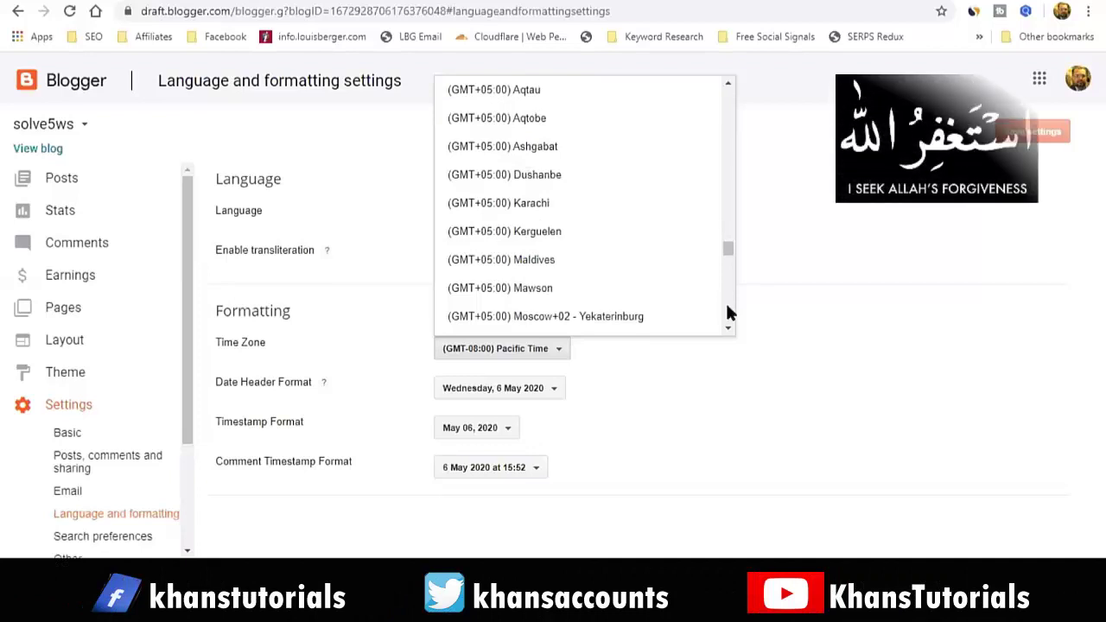
pyautogui.scroll(-3, 727, 307)
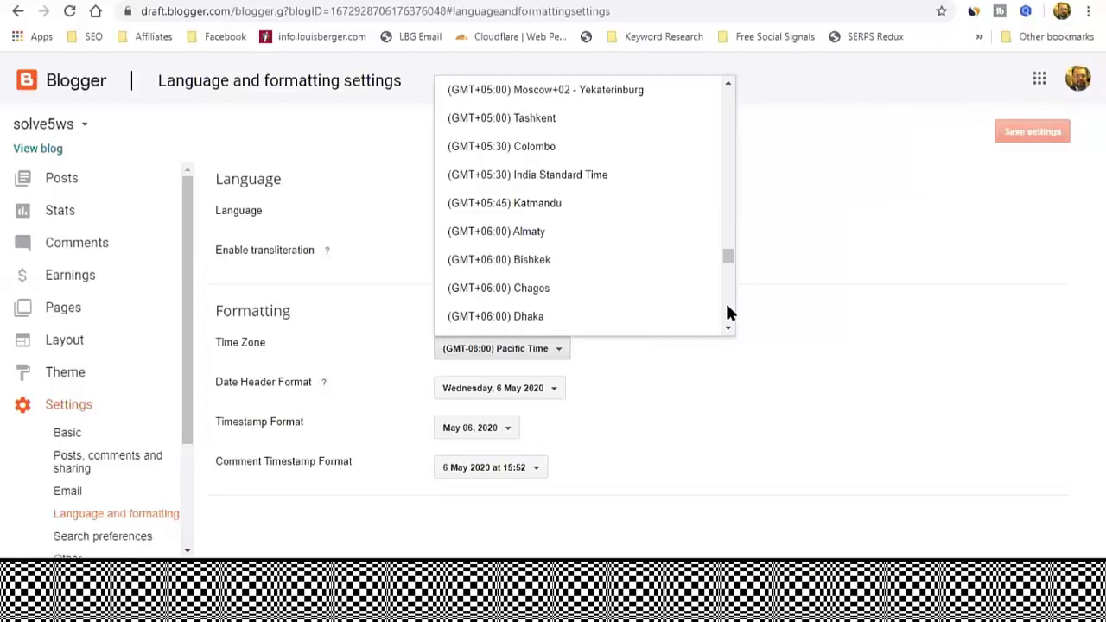
pyautogui.click(729, 86)
pyautogui.click(728, 86)
pyautogui.click(729, 86)
pyautogui.click(728, 85)
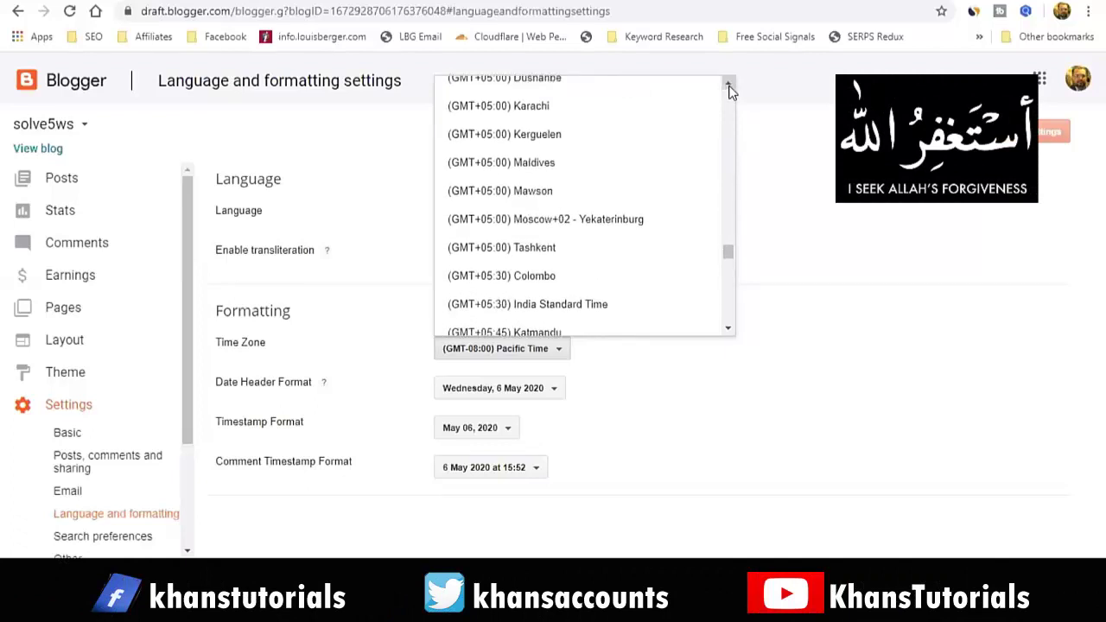
pyautogui.click(507, 106)
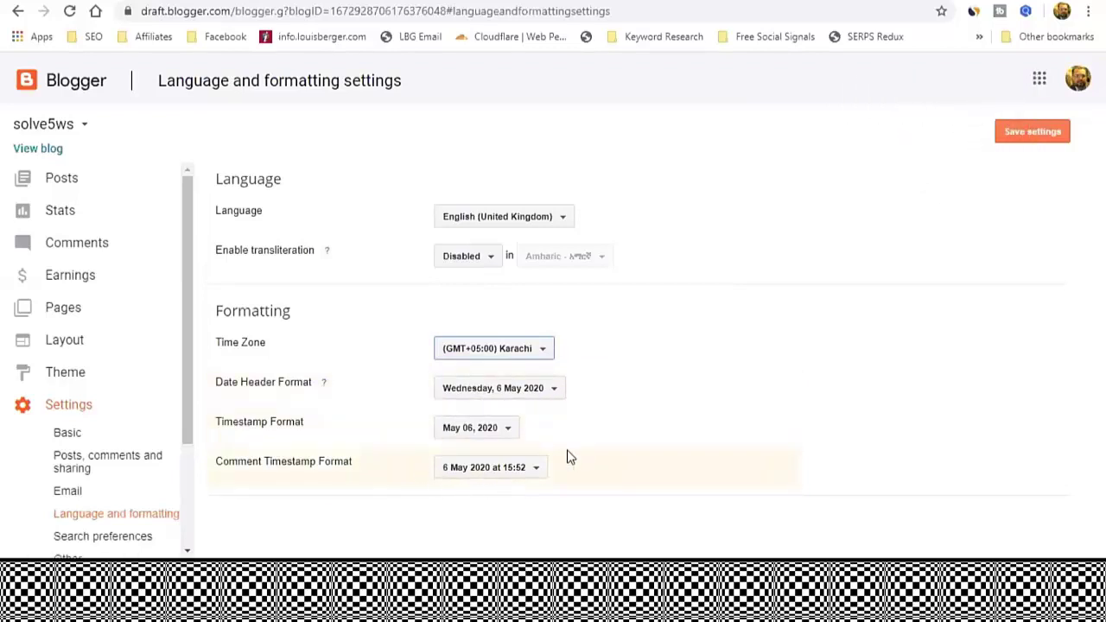
# Check the available date header and timestamp formats and save the language and formatting settings.
pyautogui.click(541, 395)
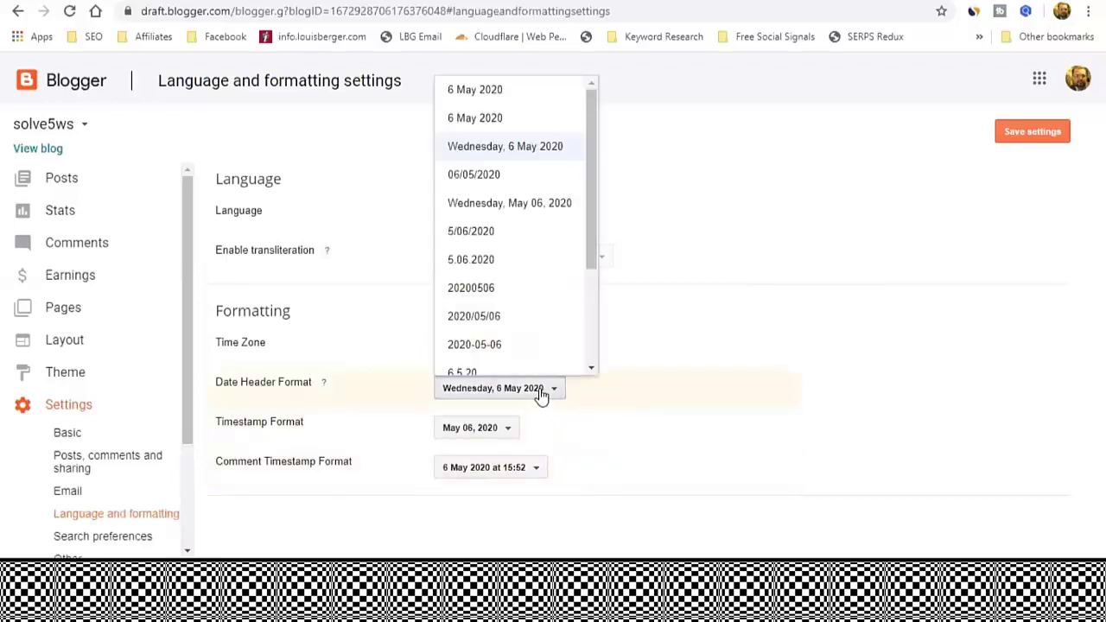
pyautogui.click(538, 389)
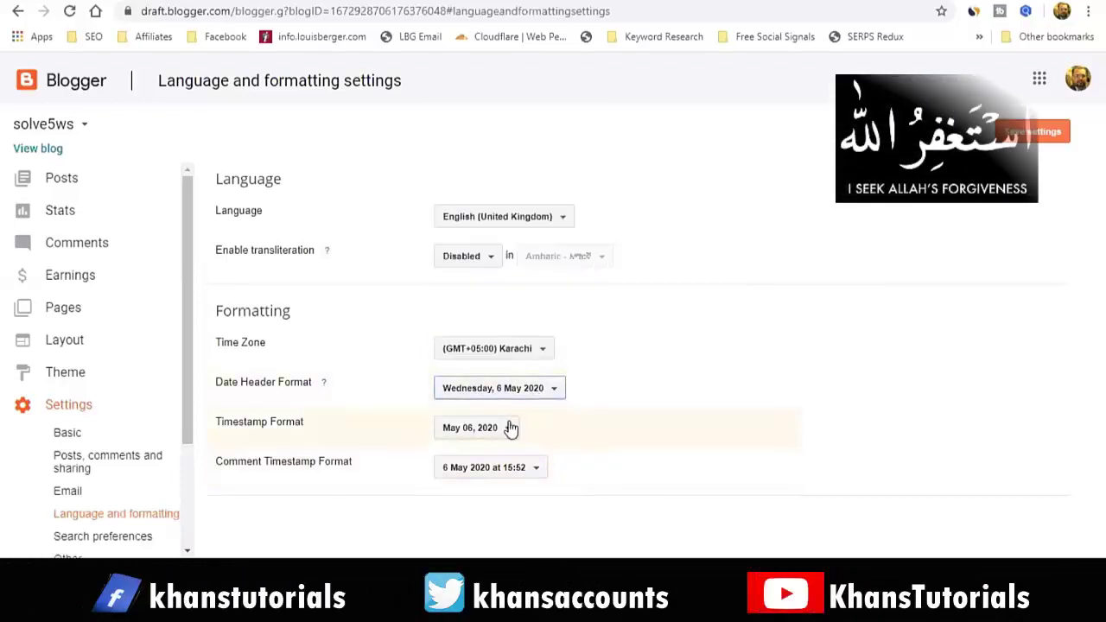
pyautogui.click(506, 430)
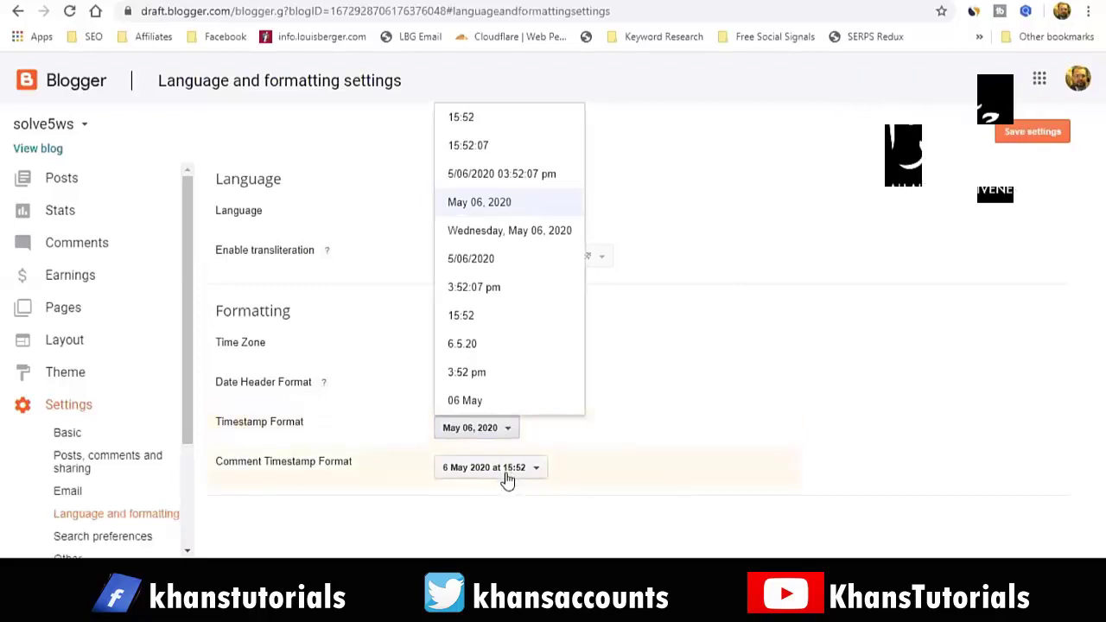
pyautogui.click(852, 405)
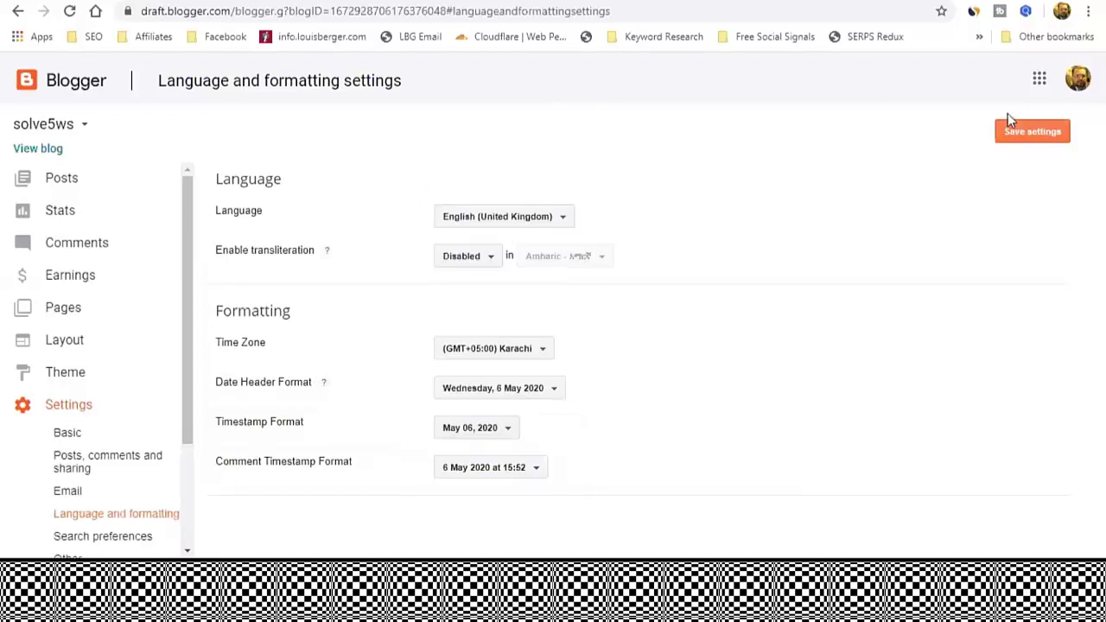
pyautogui.click(1043, 131)
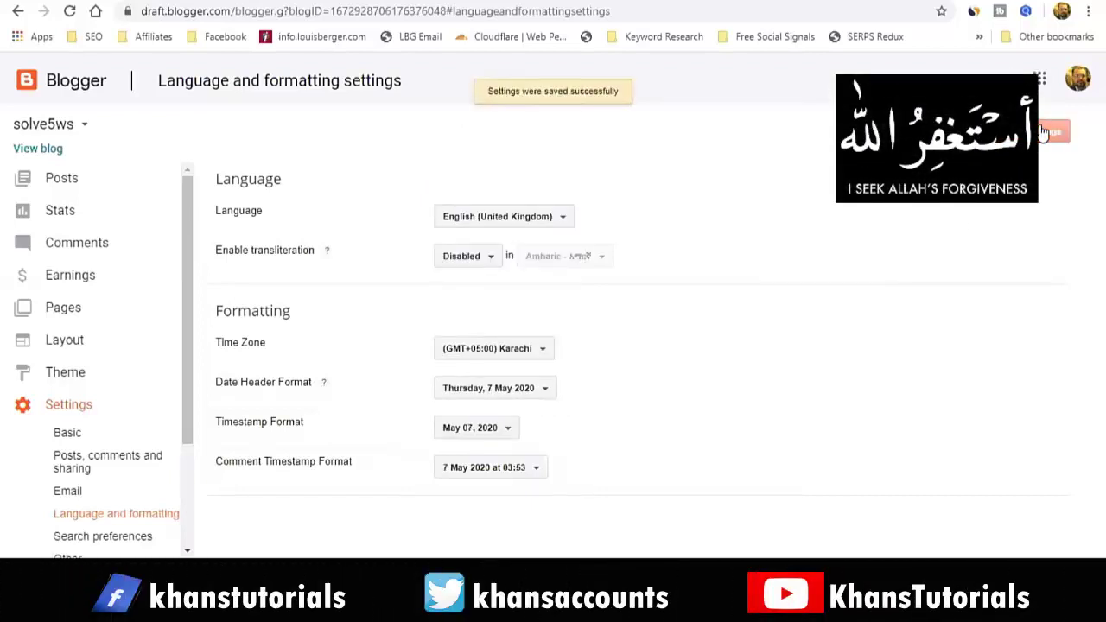
# In Search preferences, enable and save the search description "Helpful problem solving techniques include using flowcharts to identify the expected steps of a process and cause-and-effect diagrams".
pyautogui.scroll(-2, 104, 396)
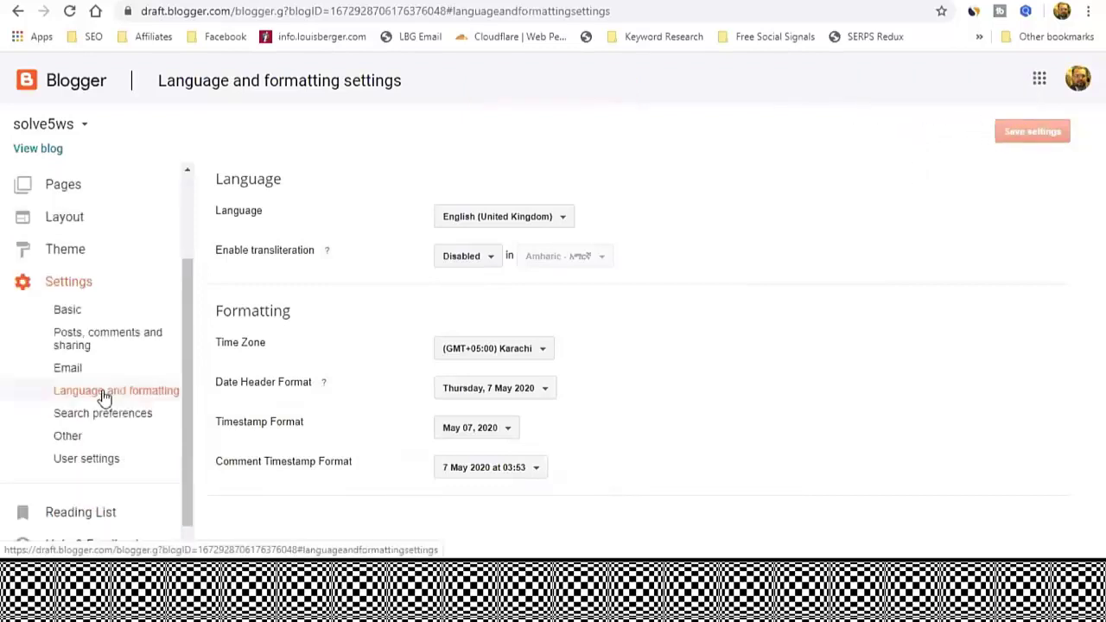
pyautogui.click(109, 420)
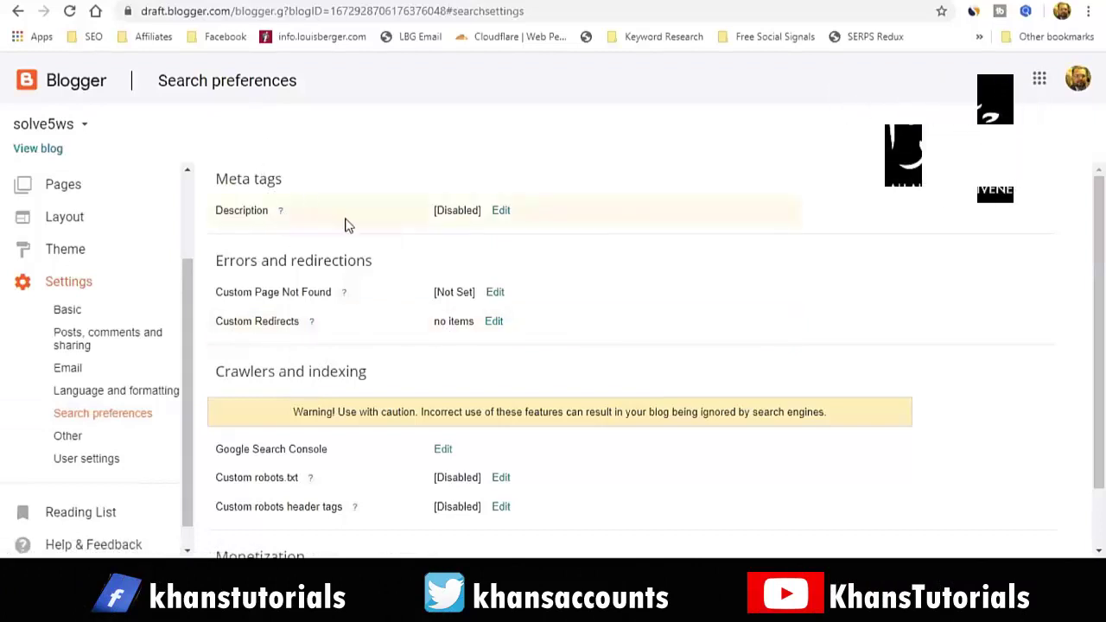
pyautogui.click(502, 213)
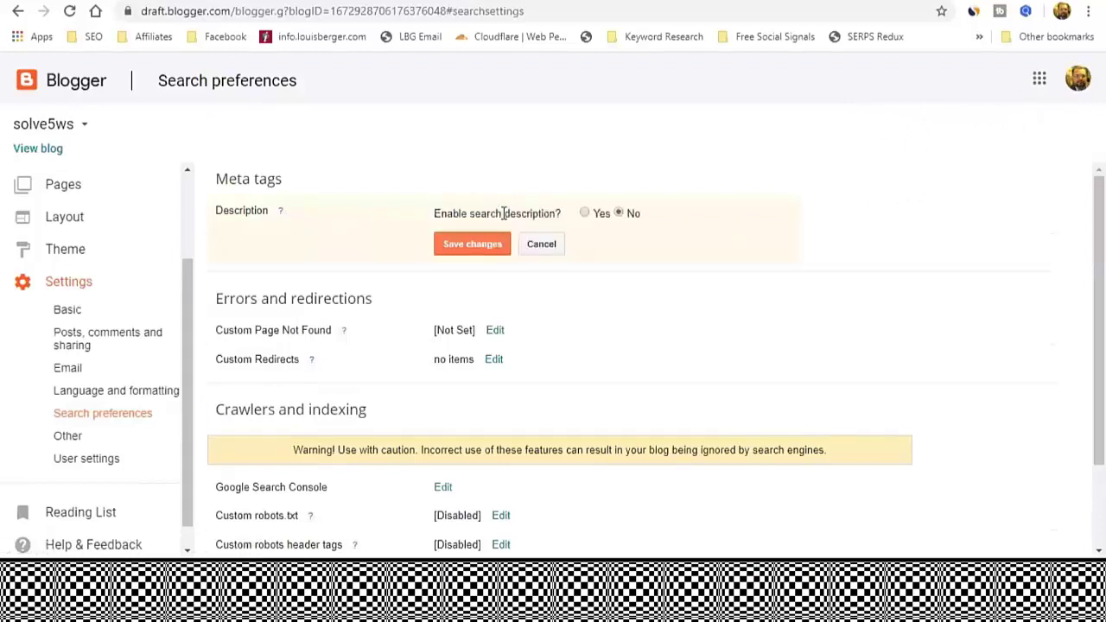
pyautogui.click(585, 215)
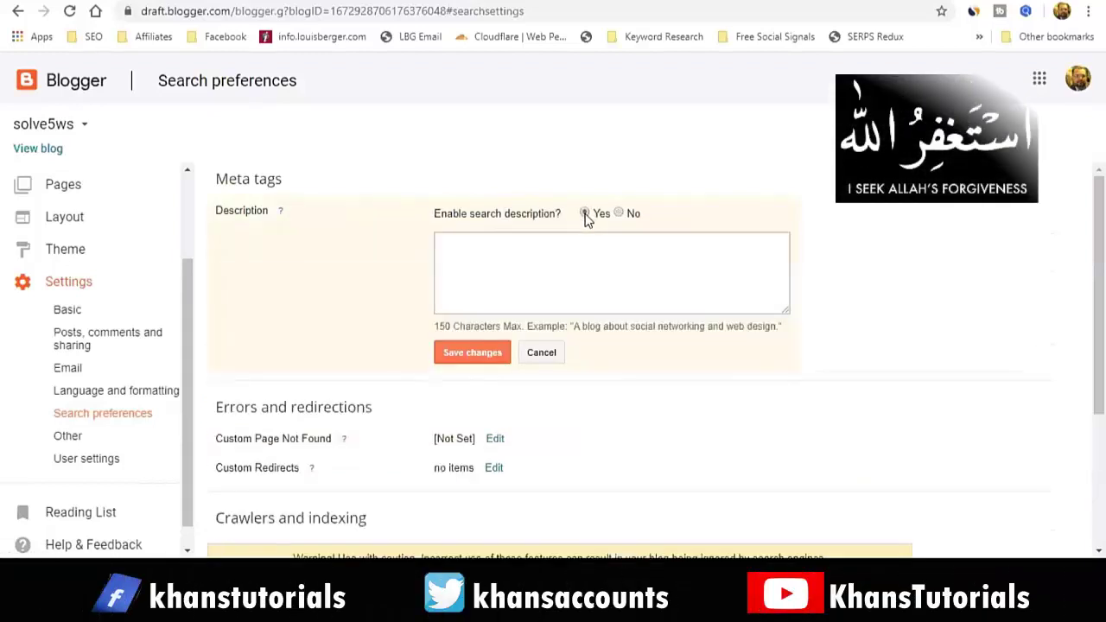
pyautogui.click(482, 256)
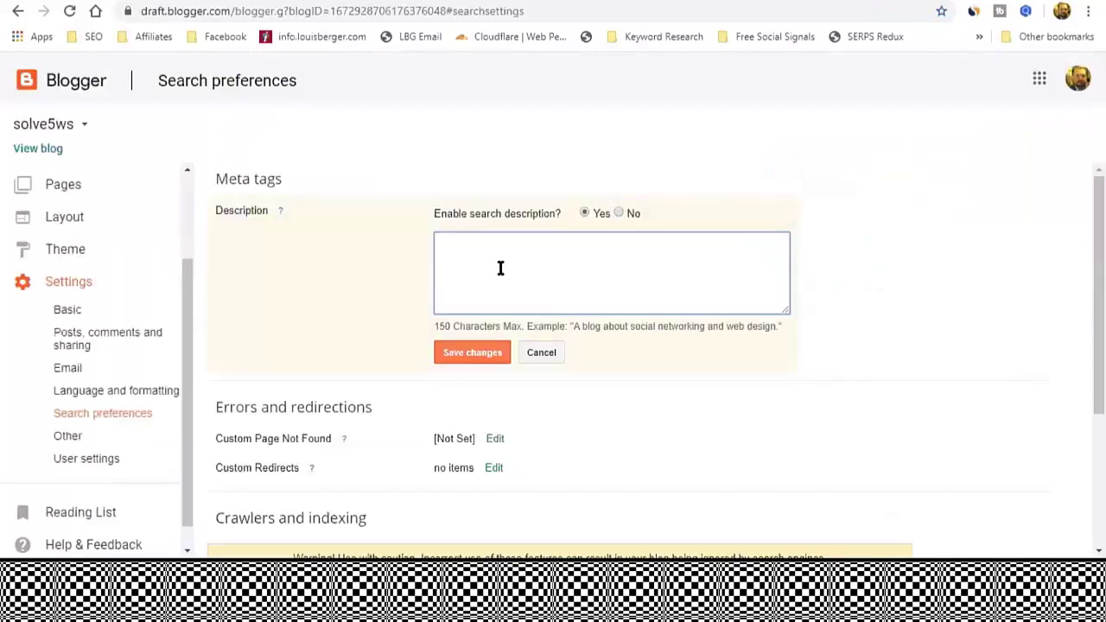
pyautogui.write('Helpful problem solving techniques include using flowcharts to identify the expected steps of a process and cause-and-effect diagrams.')
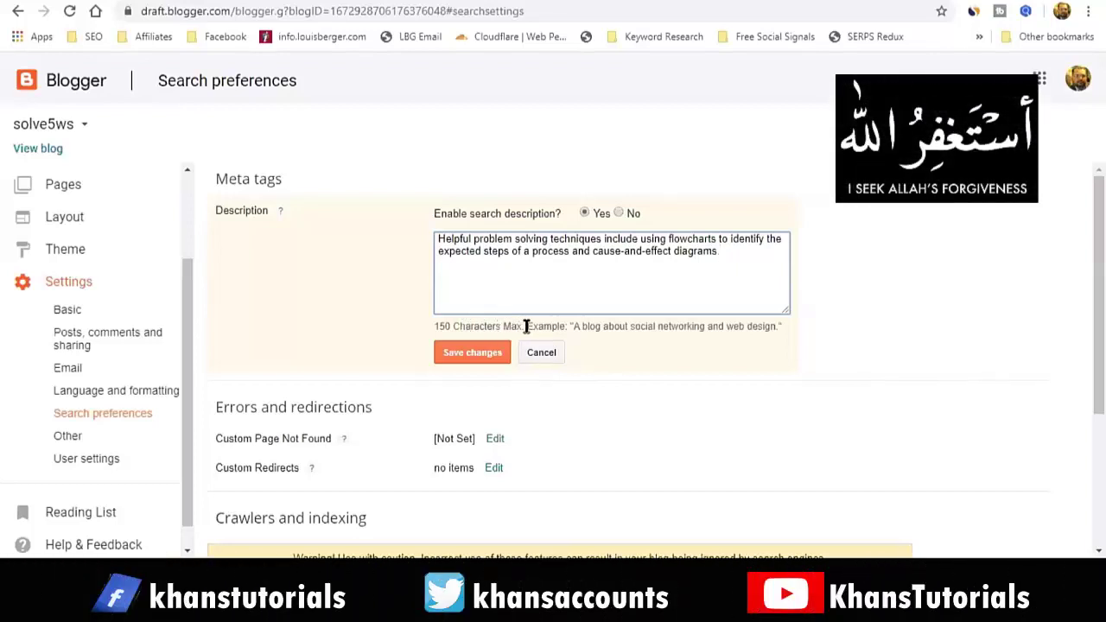
pyautogui.click(490, 355)
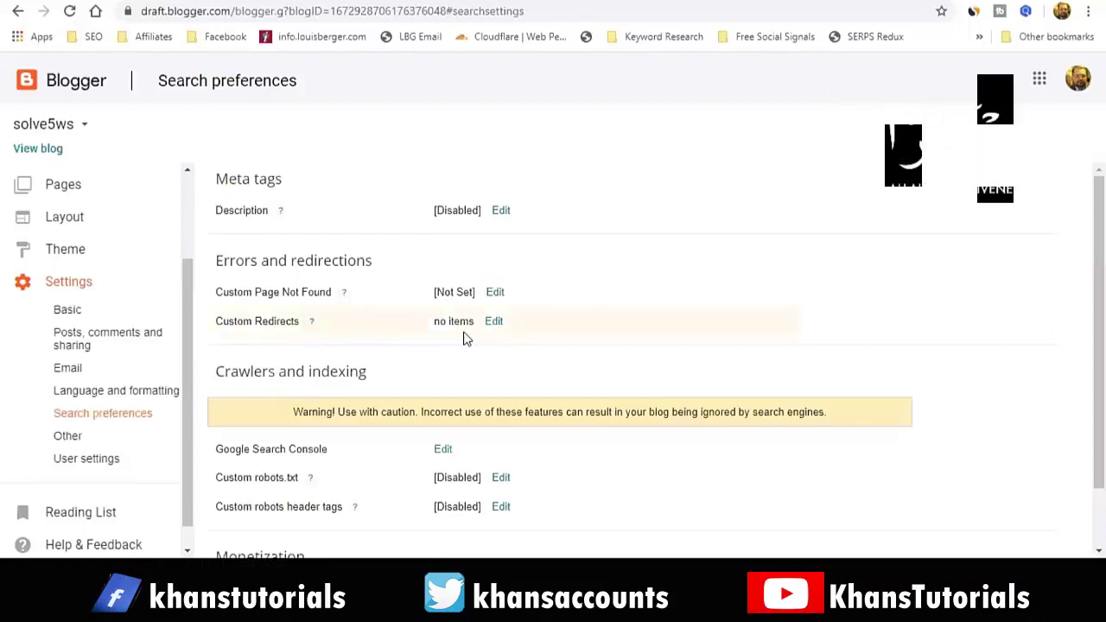
# Open the custom redirects for editing, and load the made-up post address solve5ws.blogspot.com/2020/05/kjdkflsjakljfklajds in the blog's browser tab.
pyautogui.click(493, 329)
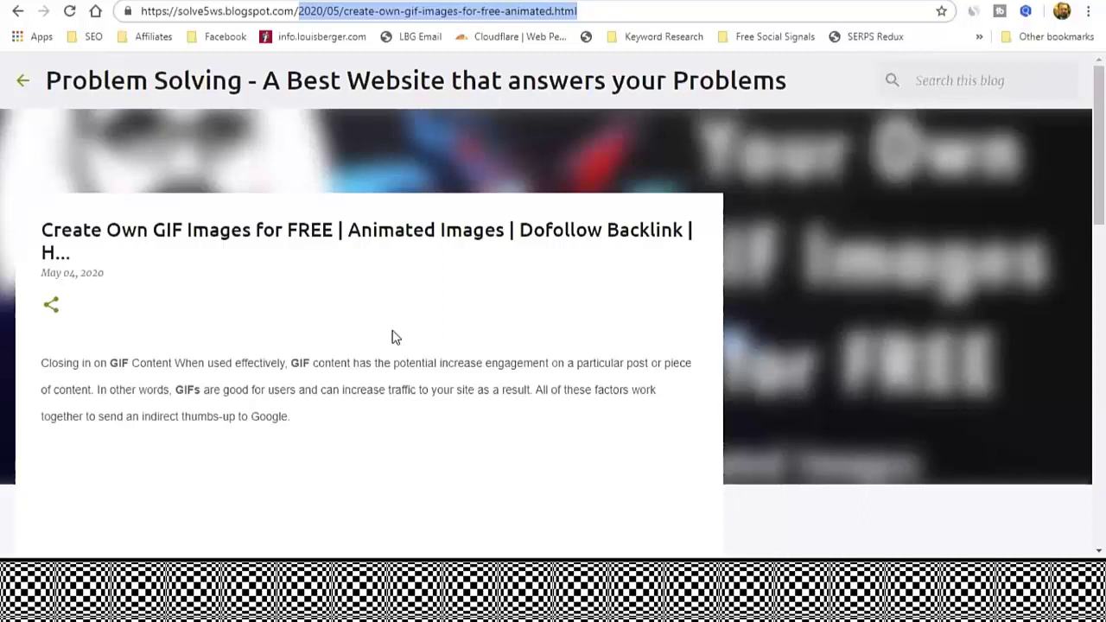
pyautogui.click(345, 11)
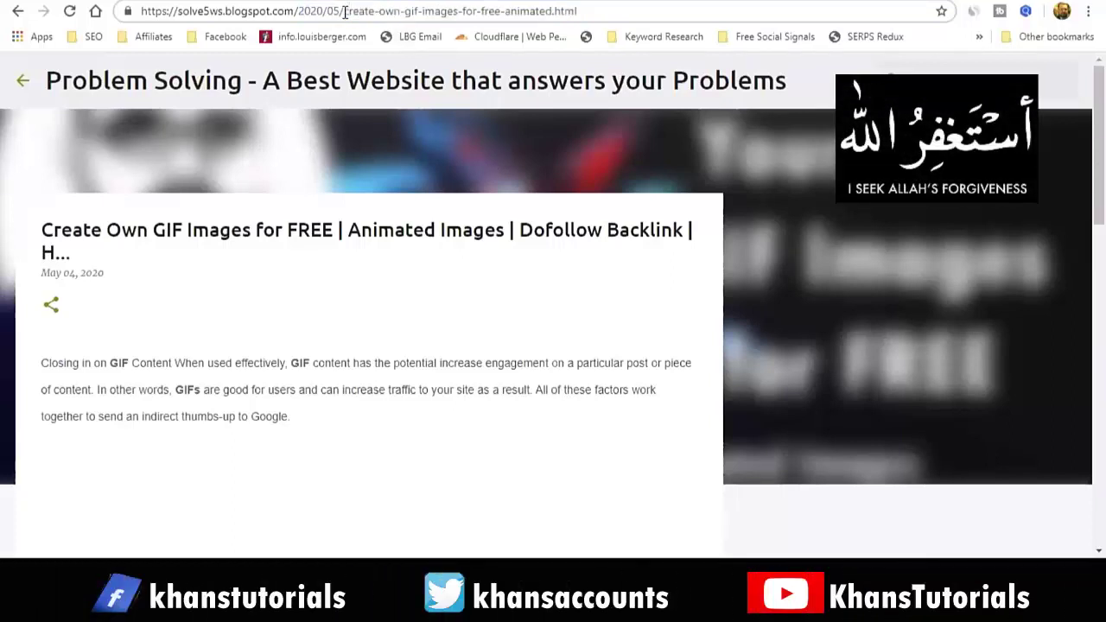
pyautogui.moveTo(345, 11); pyautogui.dragTo(687, 38)
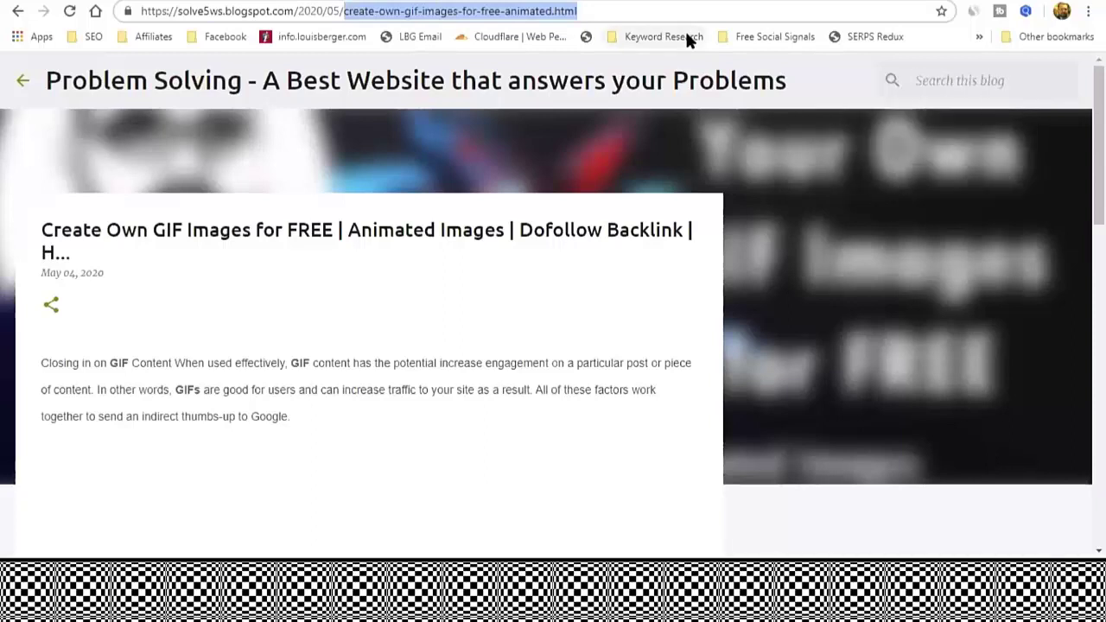
pyautogui.write('kjdkflsjakljfklajds')
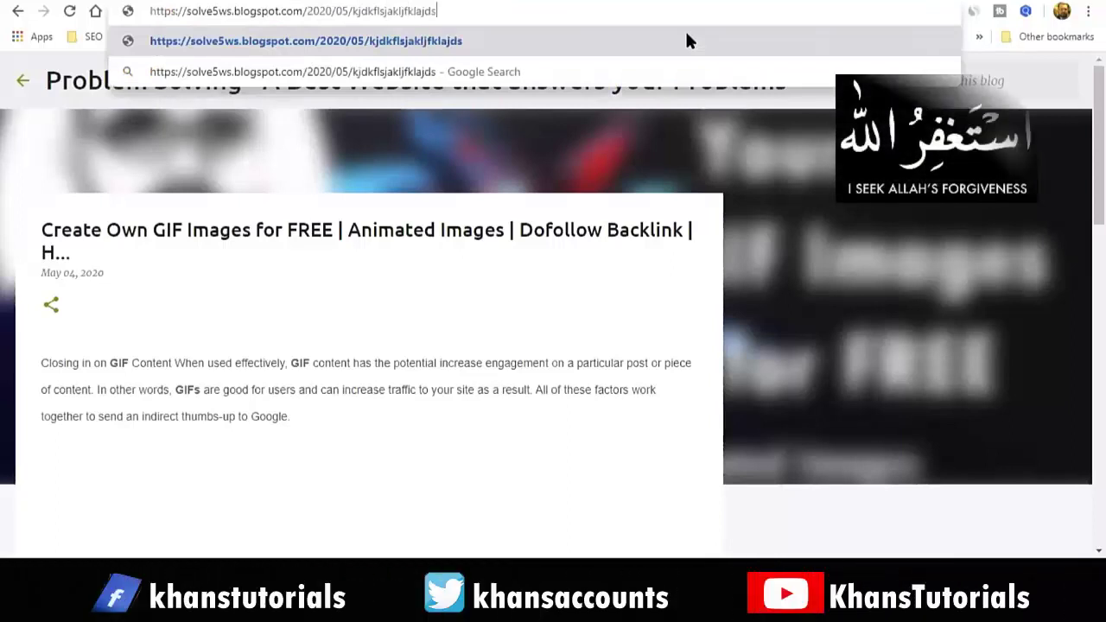
pyautogui.press('Return')
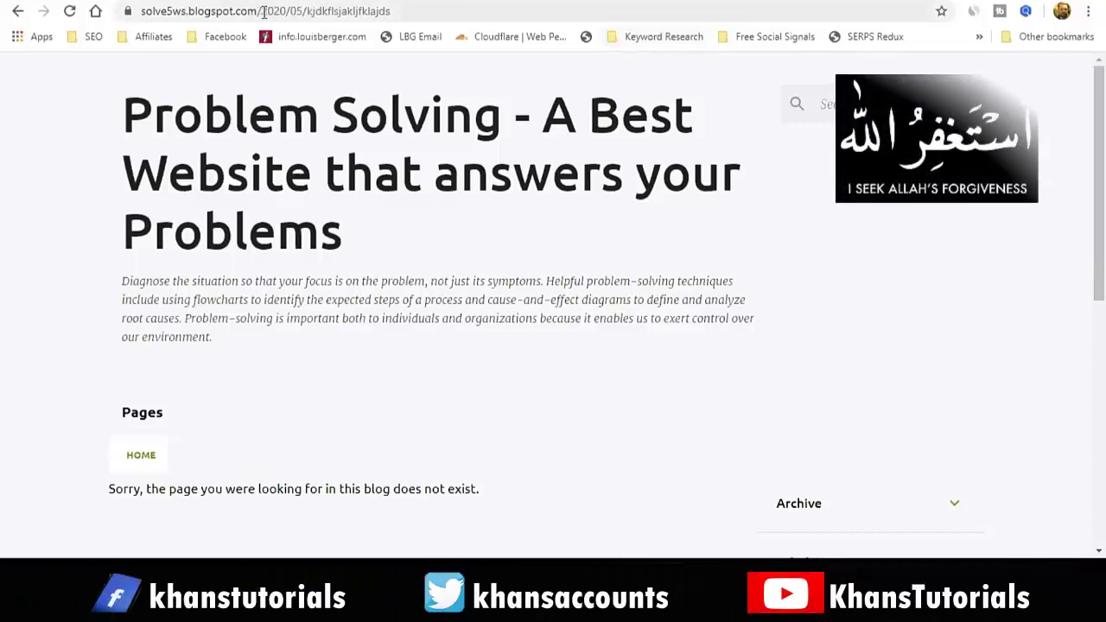
# Copy the path /2020/05/kjdkflsjakljfklajds from the page address and enter it as the new redirect's From value.
pyautogui.moveTo(258, 12); pyautogui.dragTo(477, 8)
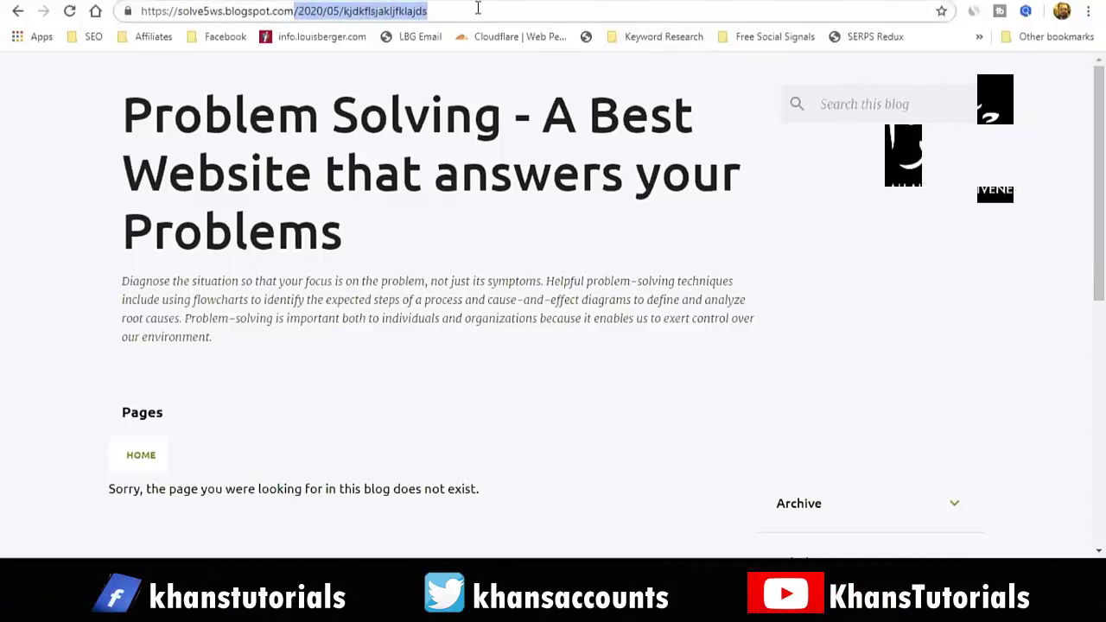
pyautogui.rightClick(391, 11)
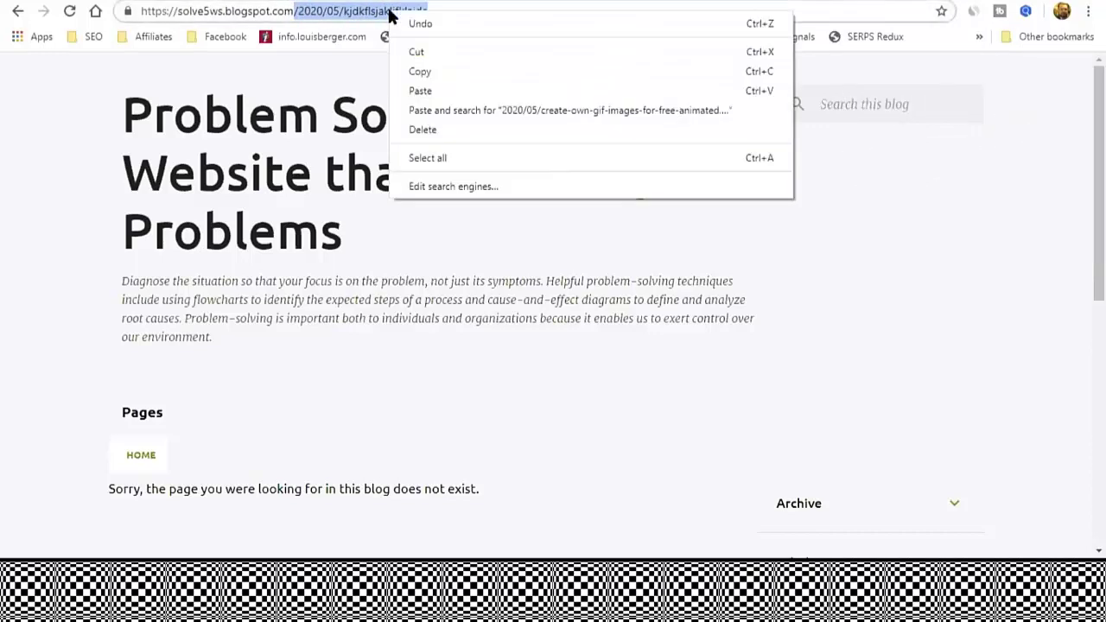
pyautogui.click(421, 74)
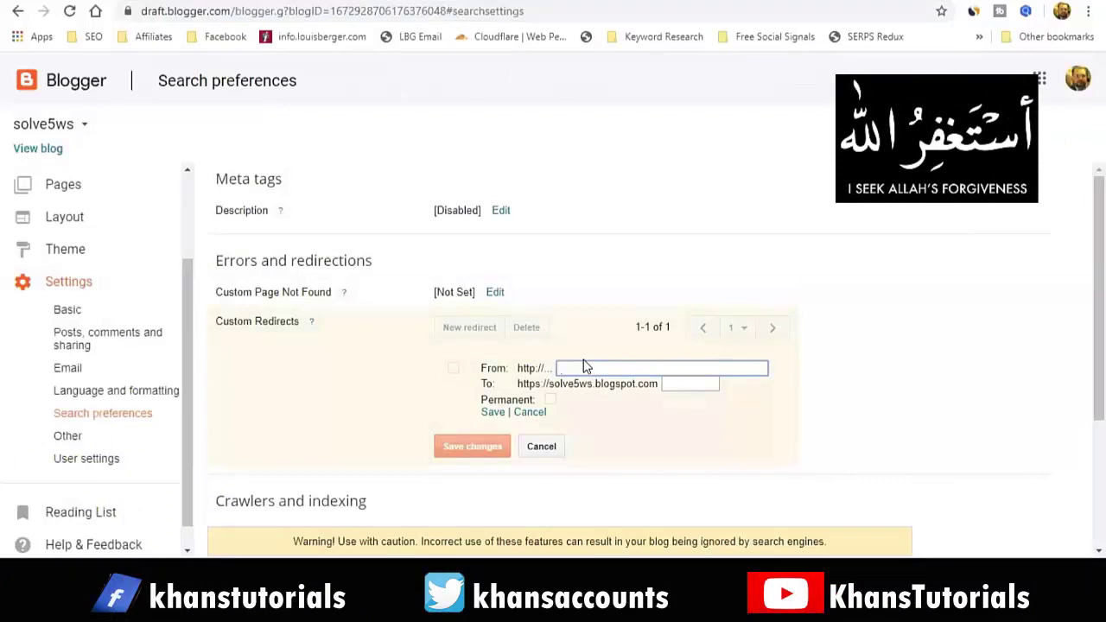
pyautogui.hotkey('ctrl', 'v')
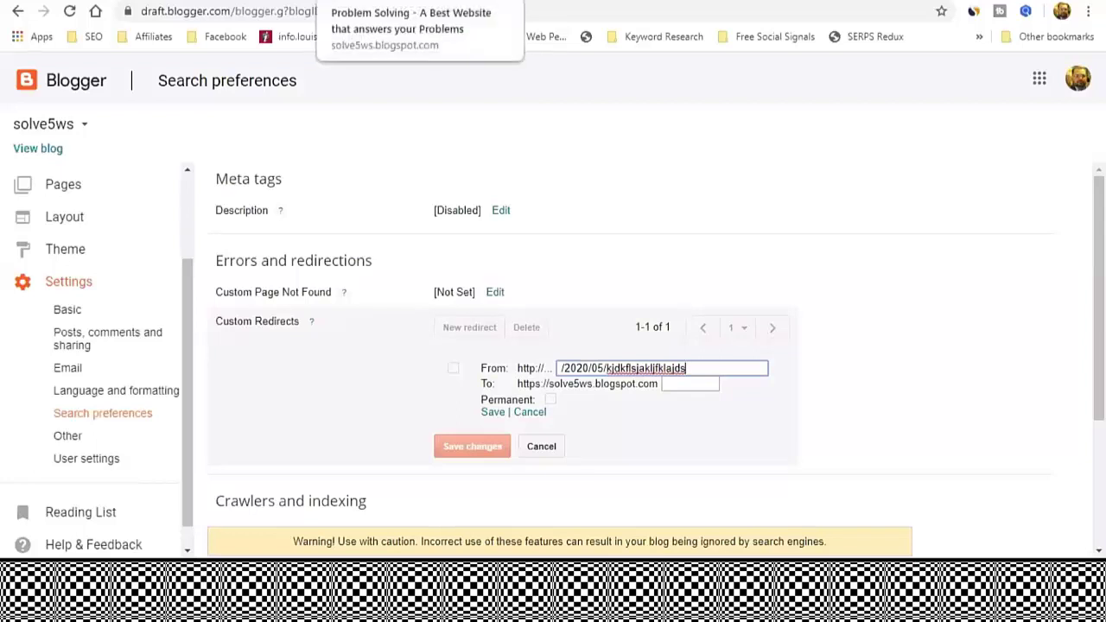
# Open the blog's home page in a new tab and view the post "How to Check Post is Indexed by Google or Not".
pyautogui.click(316, 2)
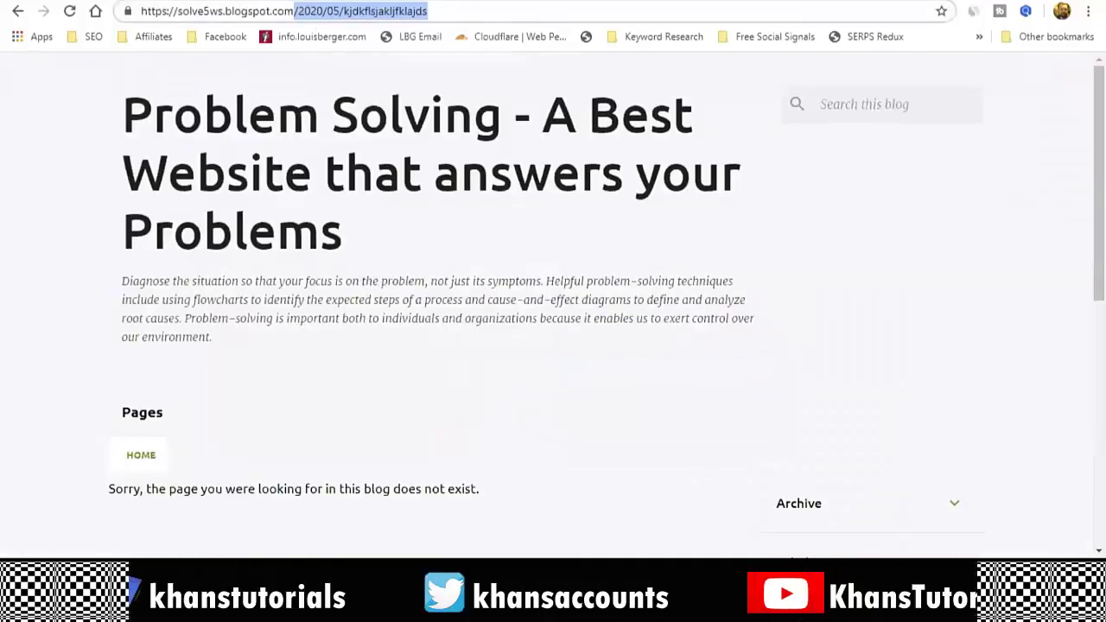
pyautogui.rightClick(290, 131)
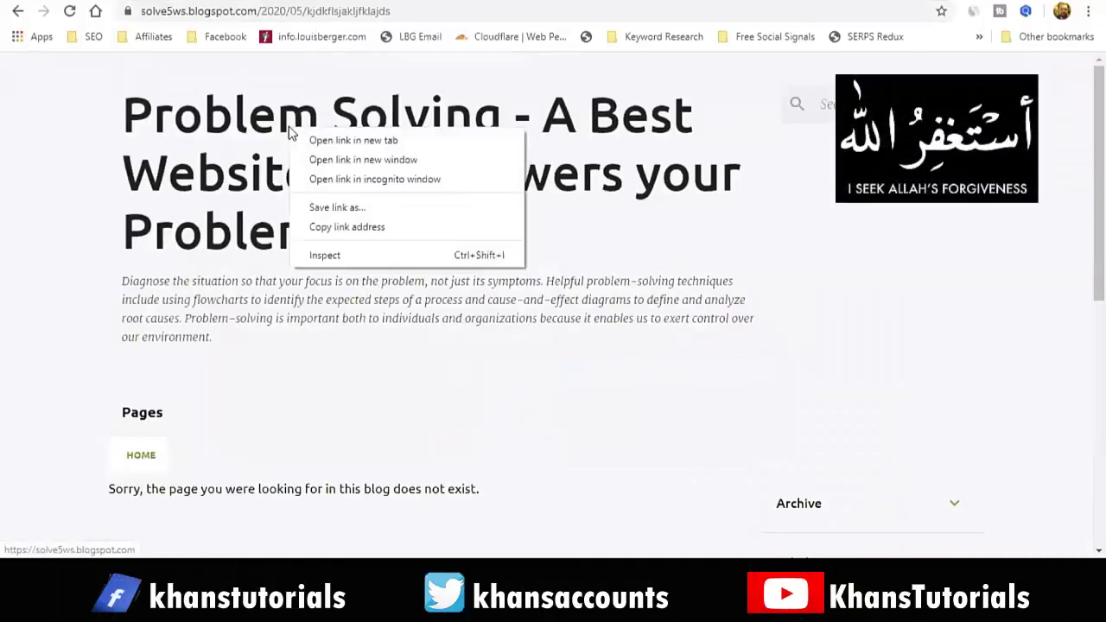
pyautogui.click(354, 147)
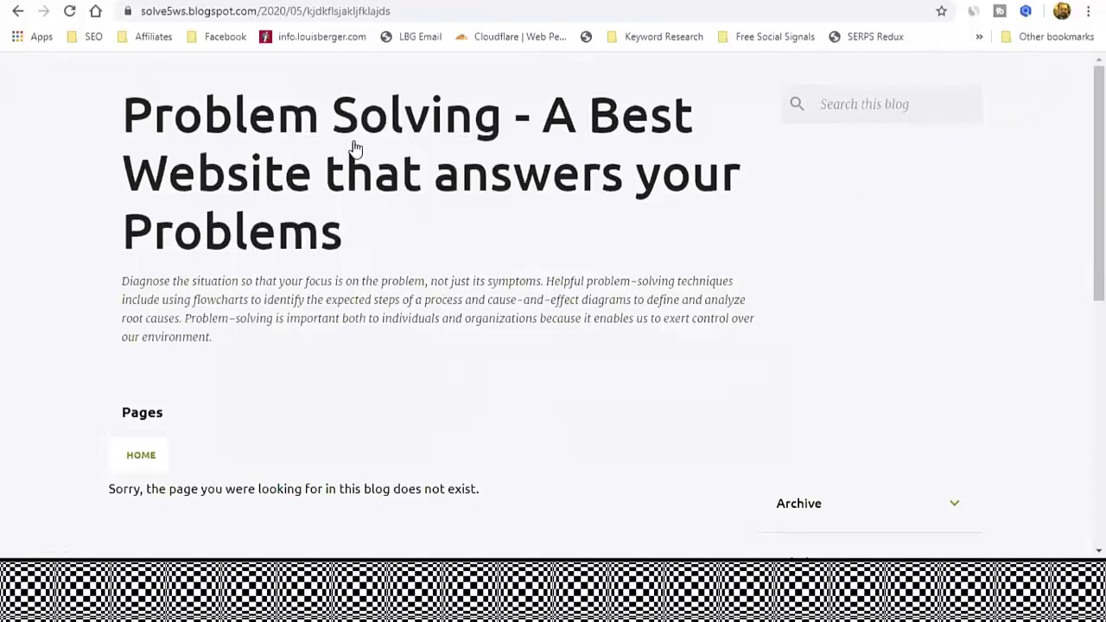
pyautogui.hotkey('ctrl', 'Tab')
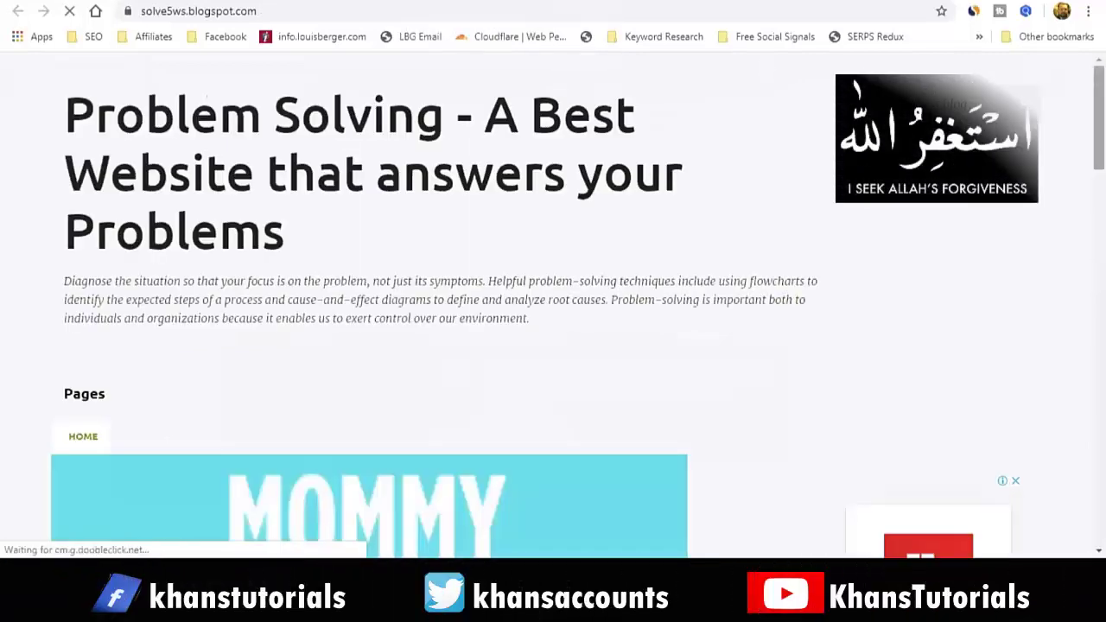
pyautogui.scroll(-4, 1040, 179)
pyautogui.scroll(-4, 530, 346)
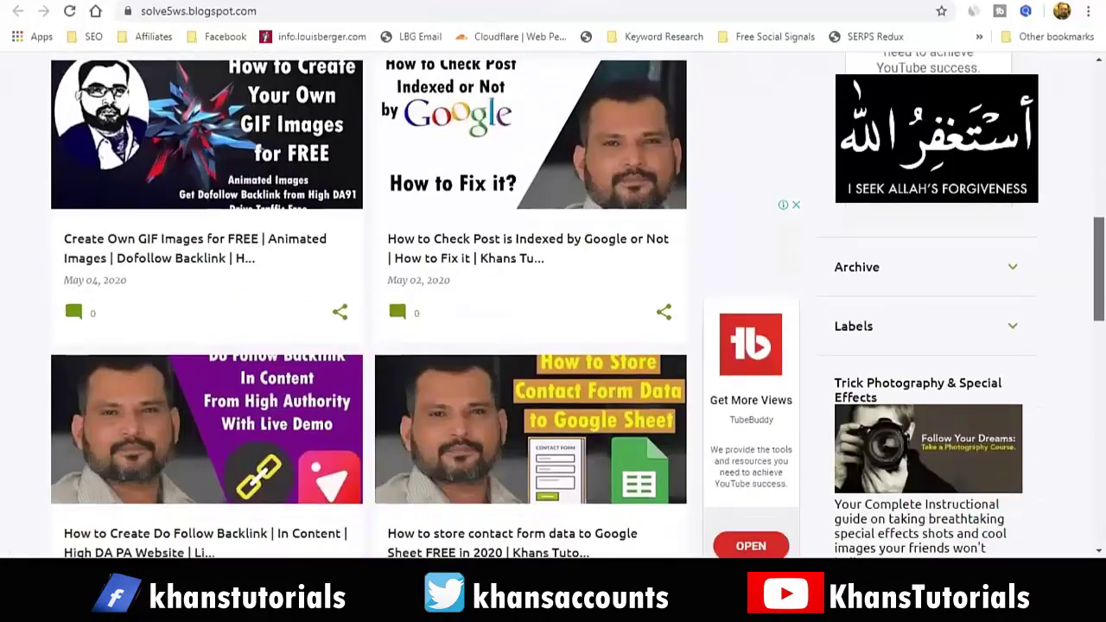
pyautogui.click(439, 245)
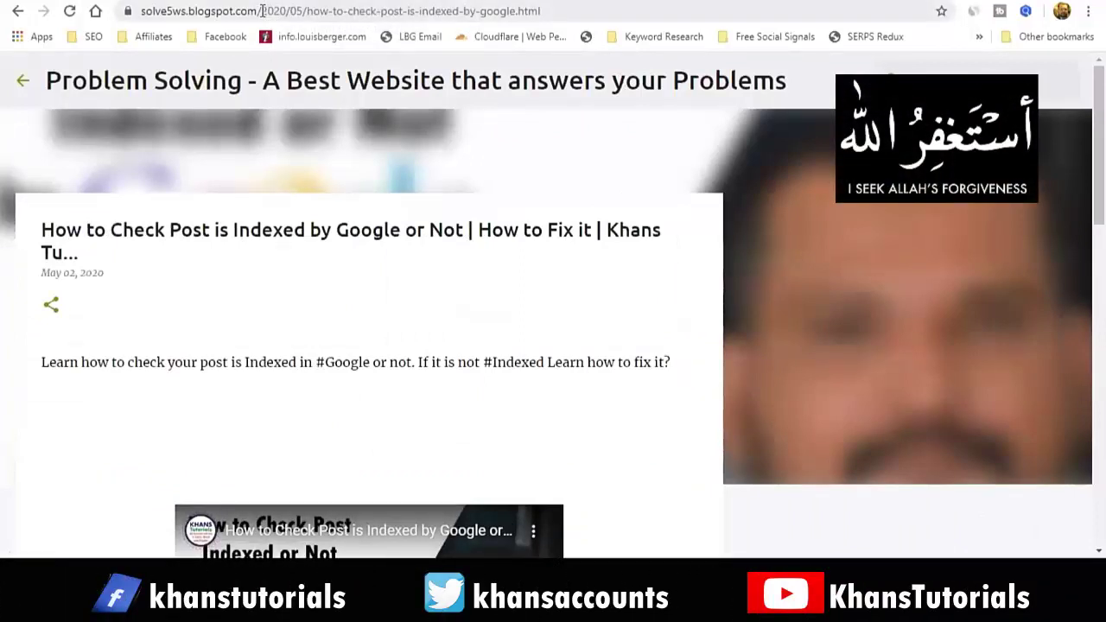
# Copy the post's path 2020/05/how-to-check-post-is-indexed-by-google.html from its address and enter it as the redirect's To value.
pyautogui.moveTo(262, 11); pyautogui.dragTo(487, 14)
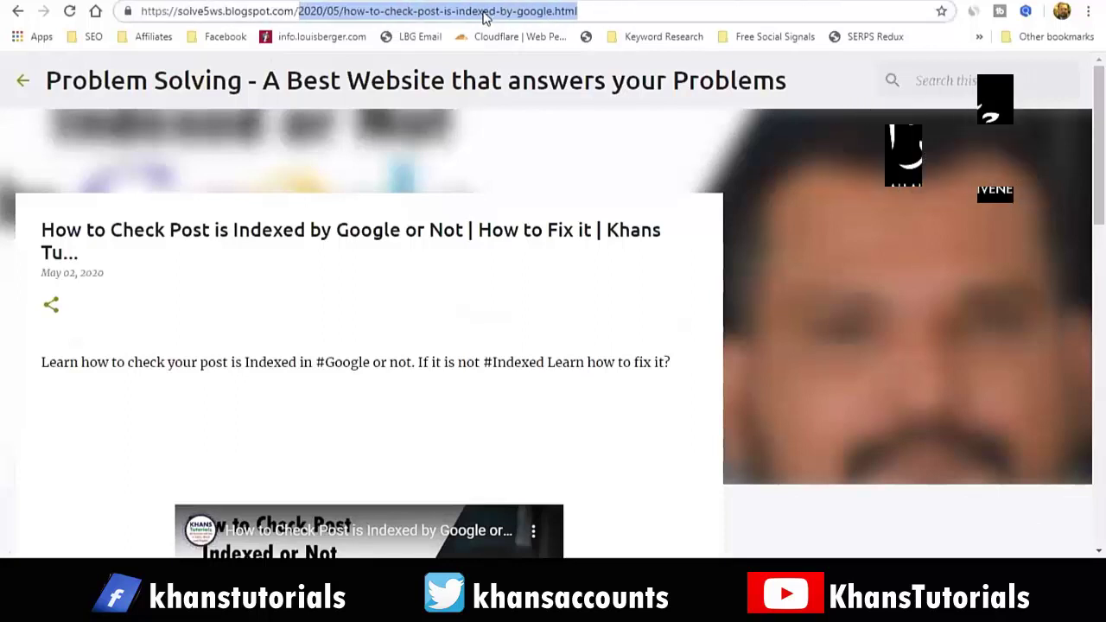
pyautogui.rightClick(487, 15)
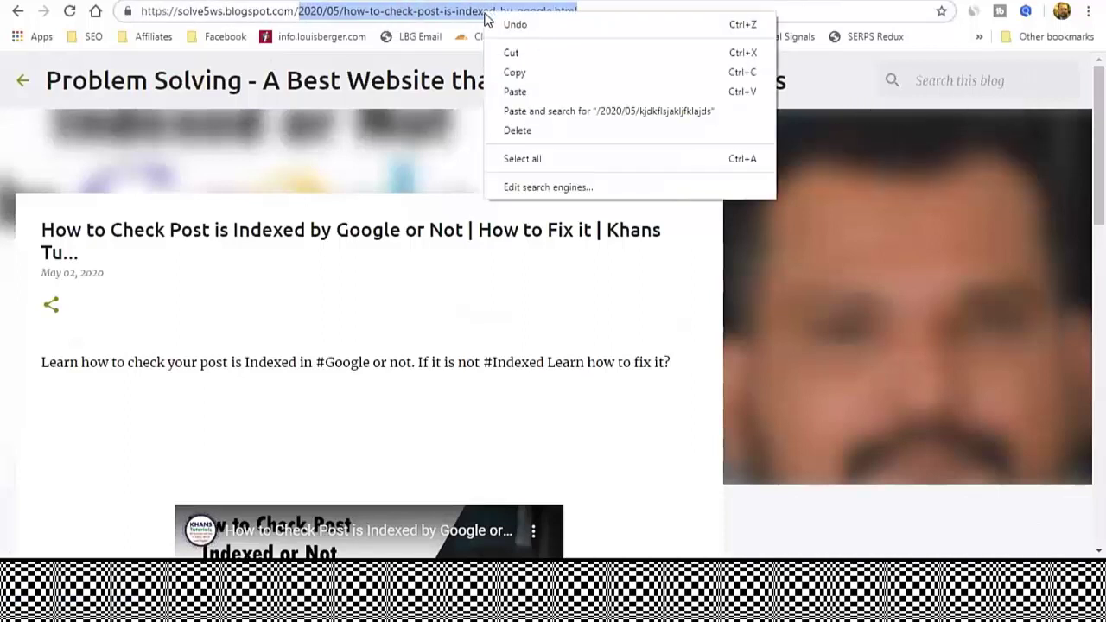
pyautogui.click(516, 75)
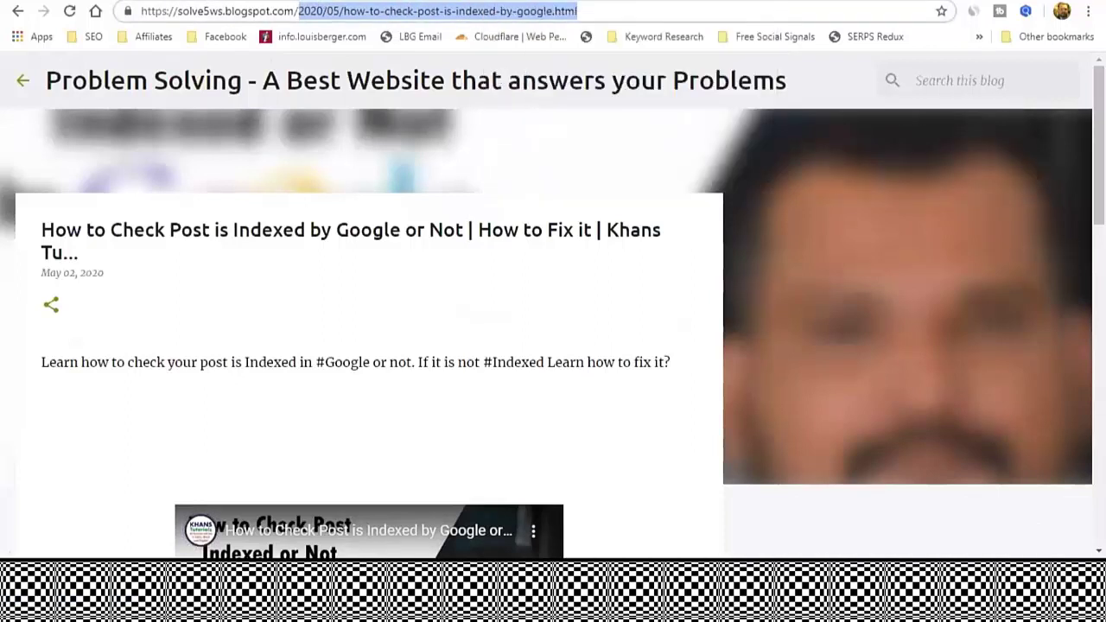
pyautogui.hotkey('ctrl', 'Tab')
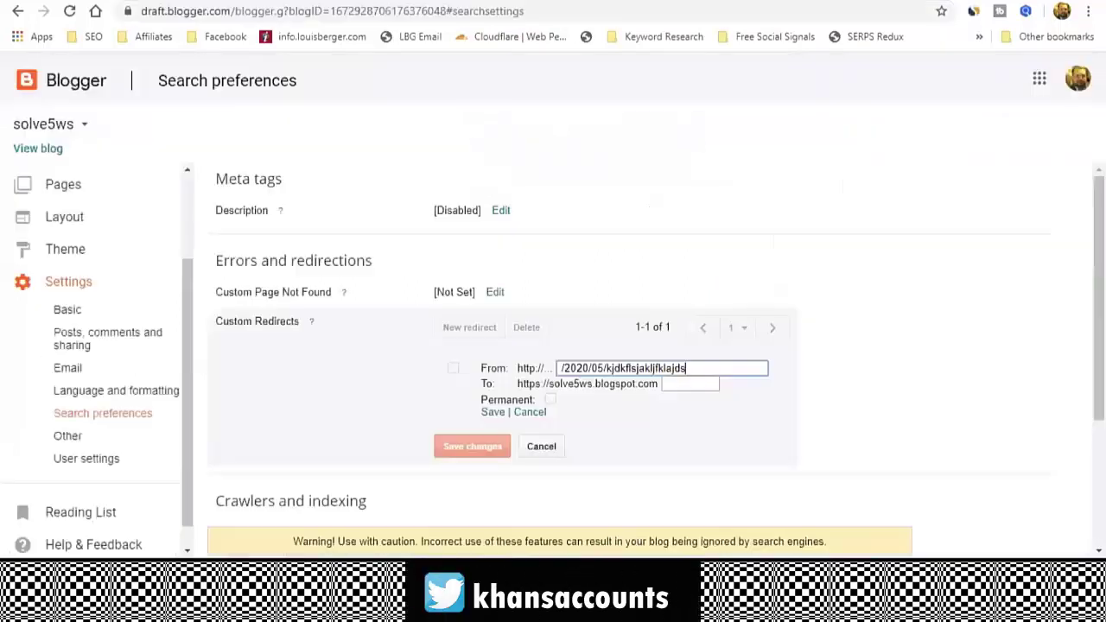
pyautogui.click(677, 383)
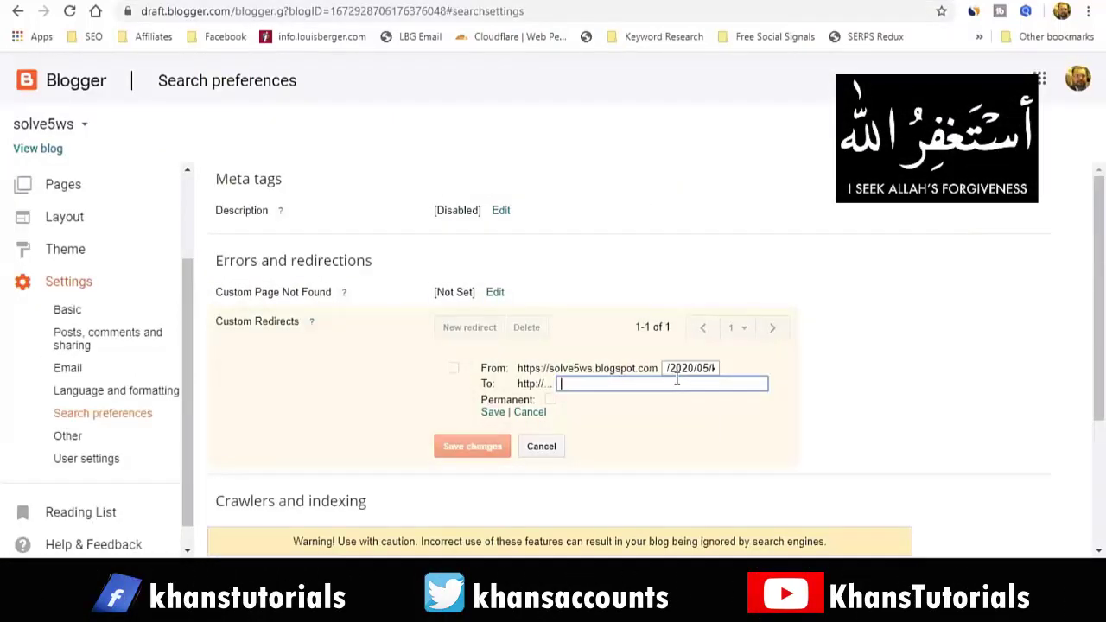
pyautogui.hotkey('ctrl', 'v')
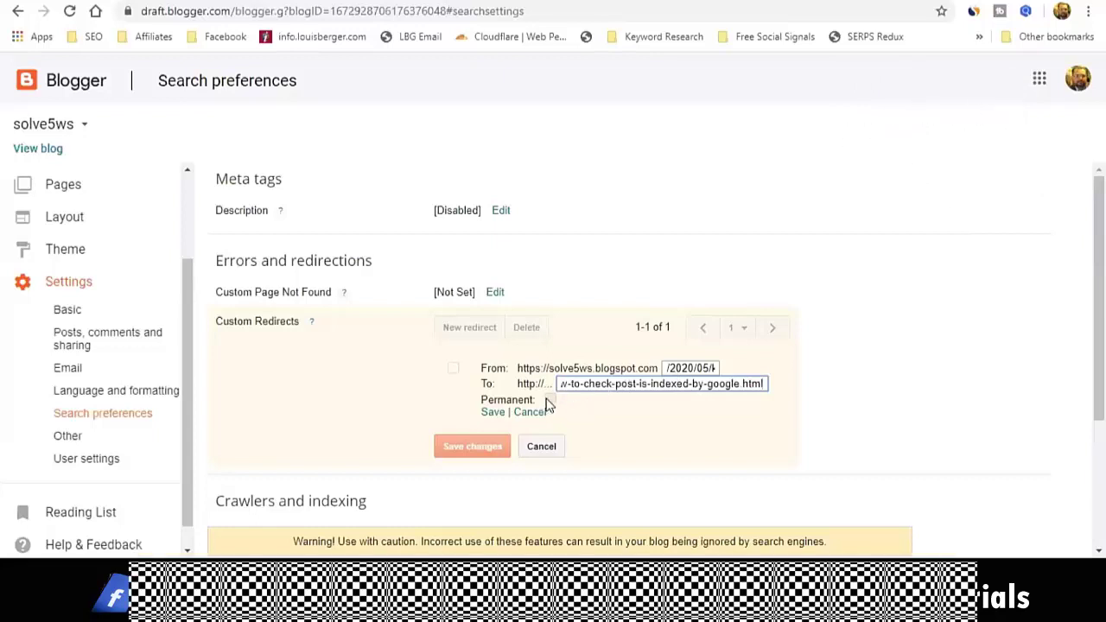
# Mark the redirect as permanent, save the entry and try to save the custom redirects changes.
pyautogui.click(550, 402)
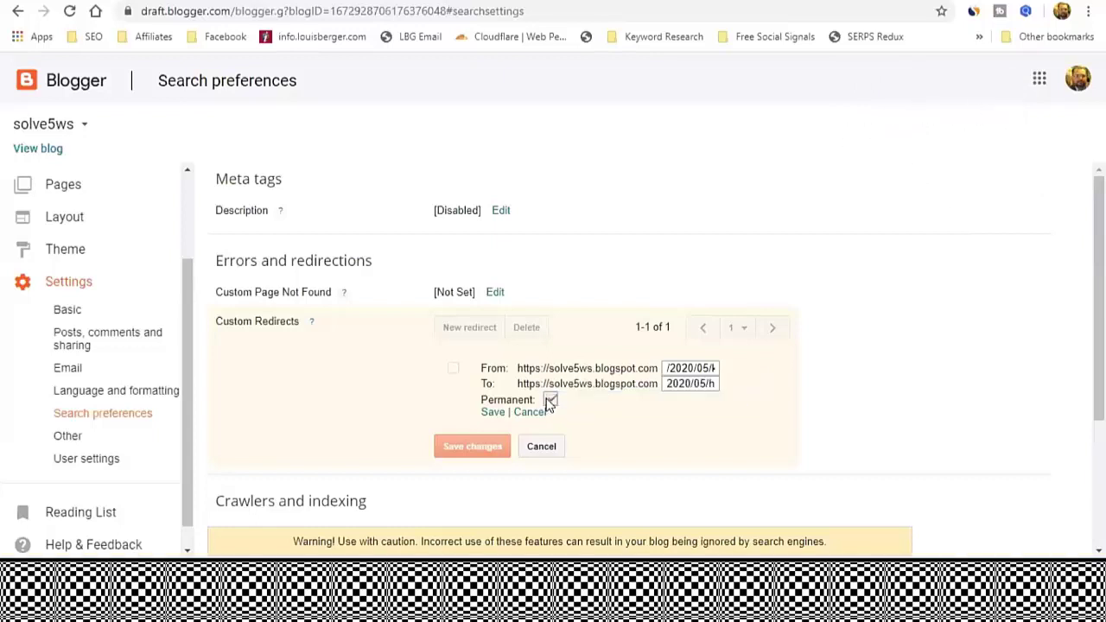
pyautogui.click(492, 413)
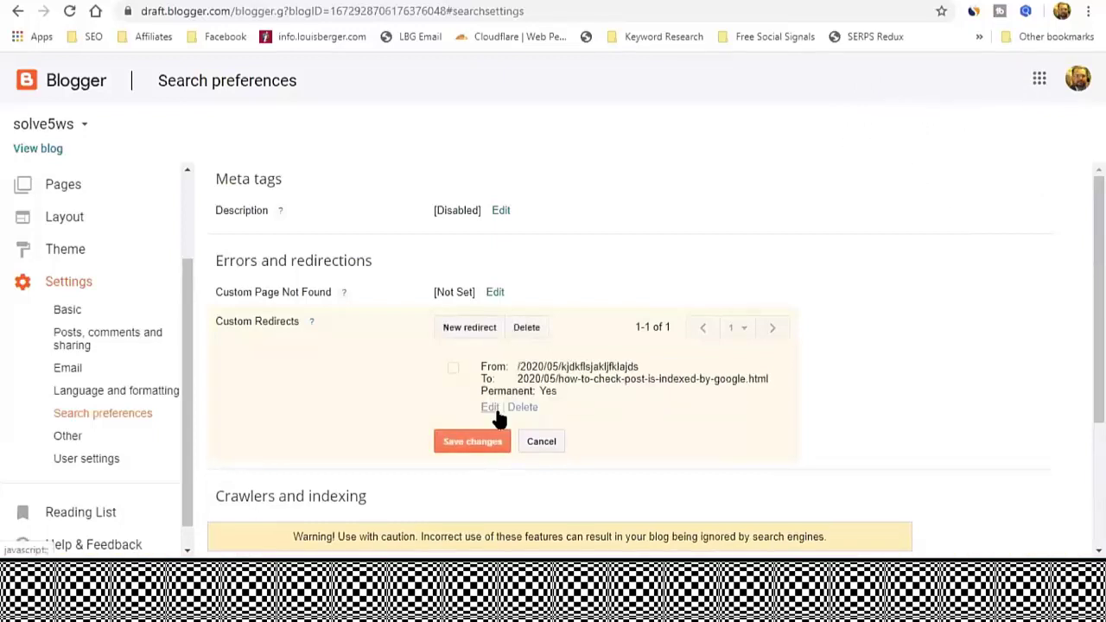
pyautogui.click(481, 444)
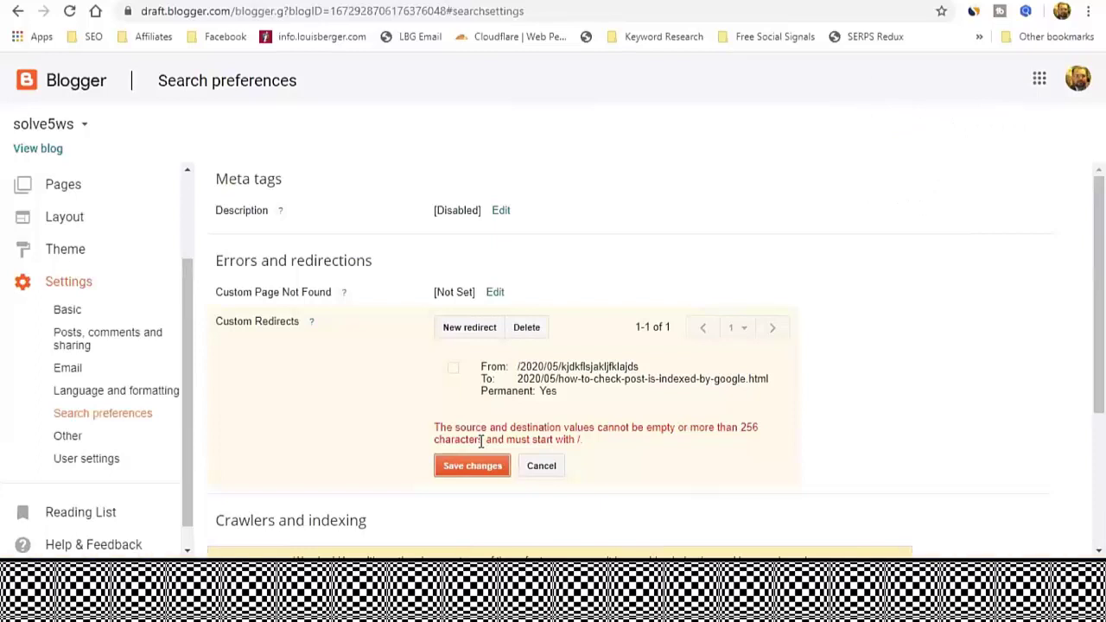
# Add a leading / to the redirect's To path, then save the entry and the custom redirects changes.
pyautogui.click(487, 409)
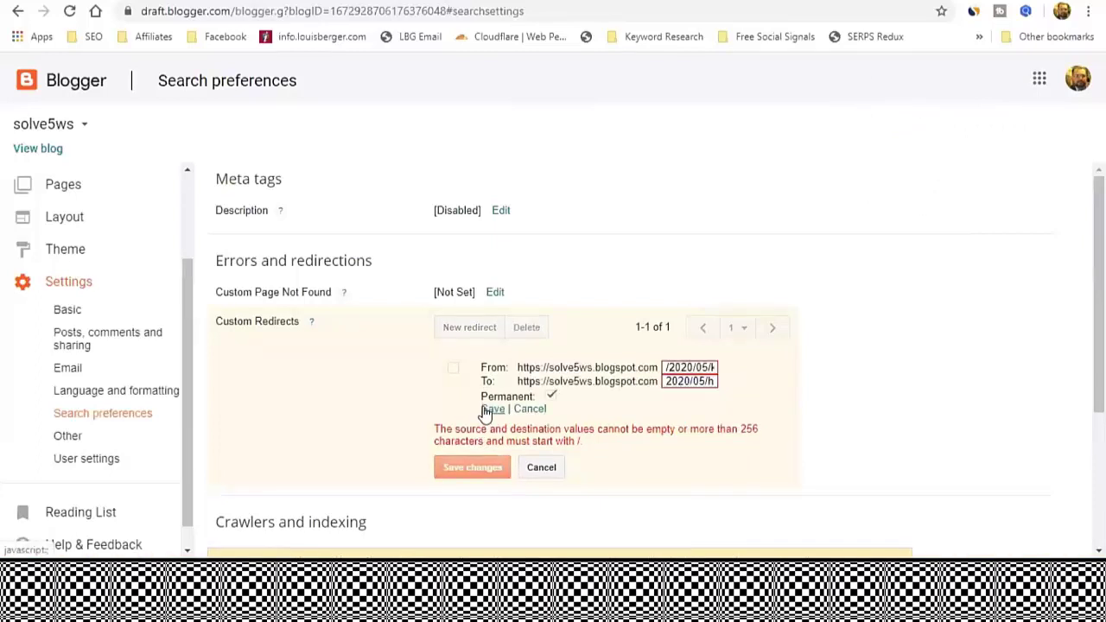
pyautogui.click(669, 381)
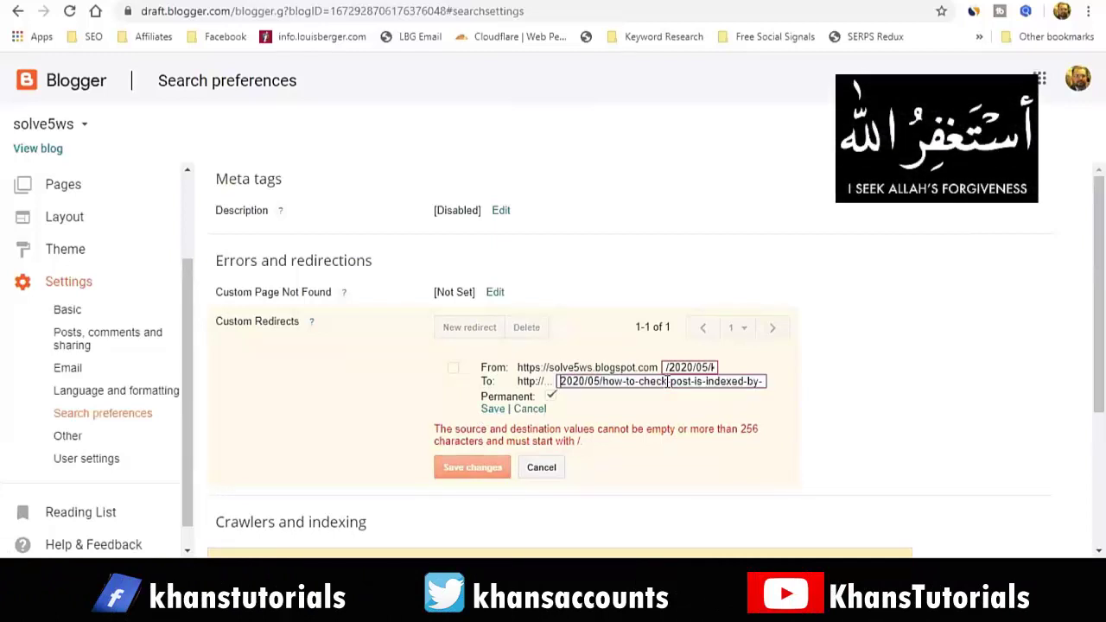
pyautogui.write('/')
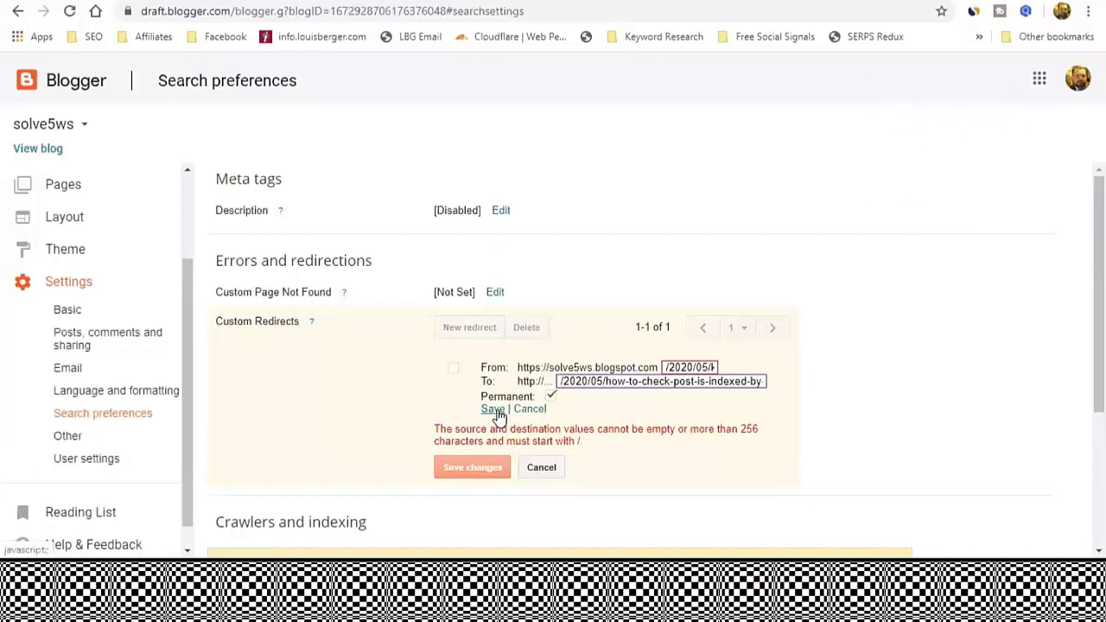
pyautogui.click(495, 411)
pyautogui.click(484, 468)
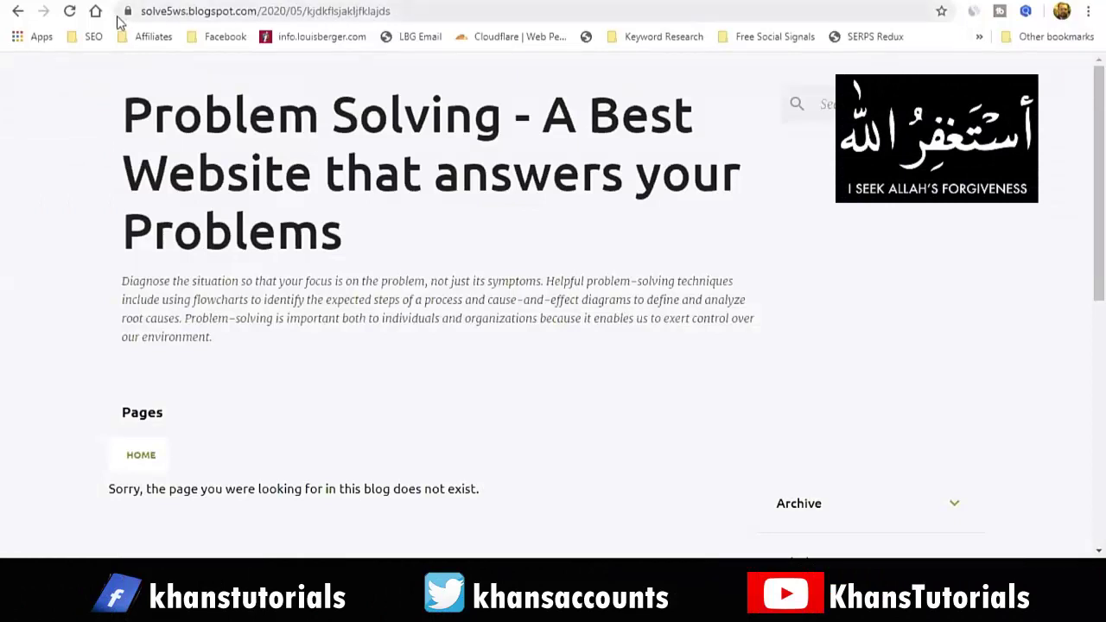
# Reload the nonexistent blog page to test the custom redirect.
pyautogui.click(70, 12)
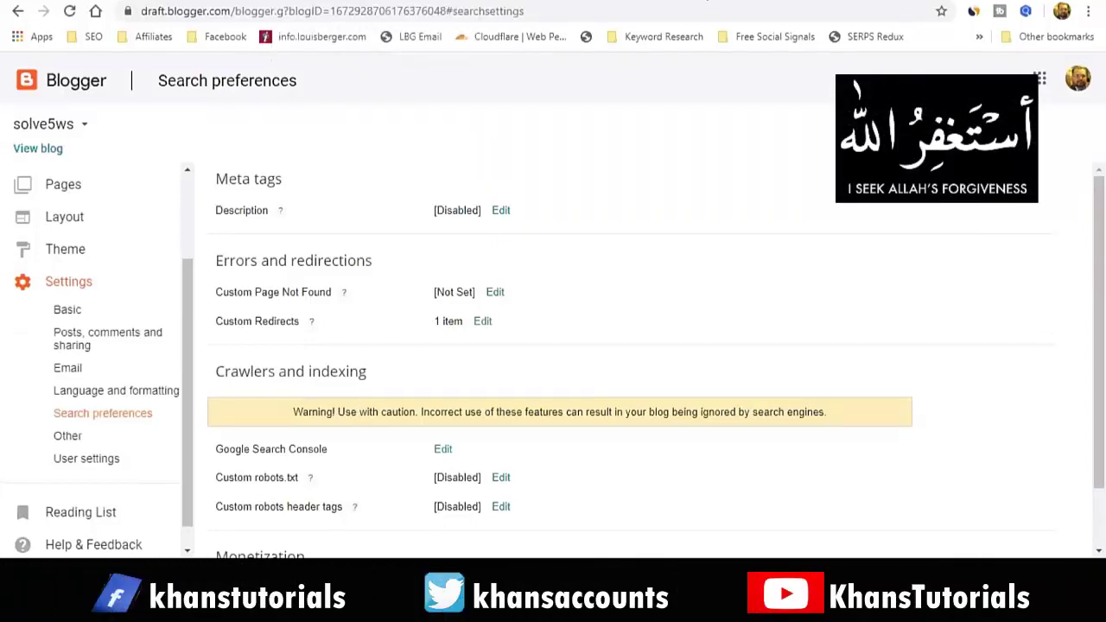
# Search the web for "google webmaster" in a new tab and open Search Console from the Google Webmasters page.
pyautogui.hotkey('ctrl', 't')
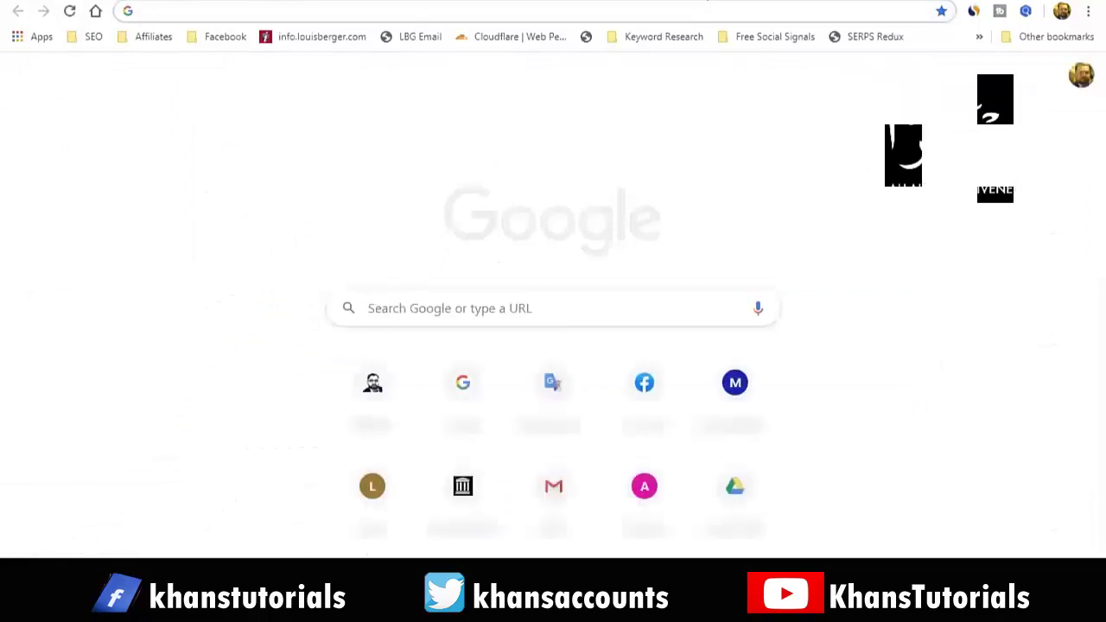
pyautogui.write('google')
pyautogui.press('BackSpace')
pyautogui.write('webma')
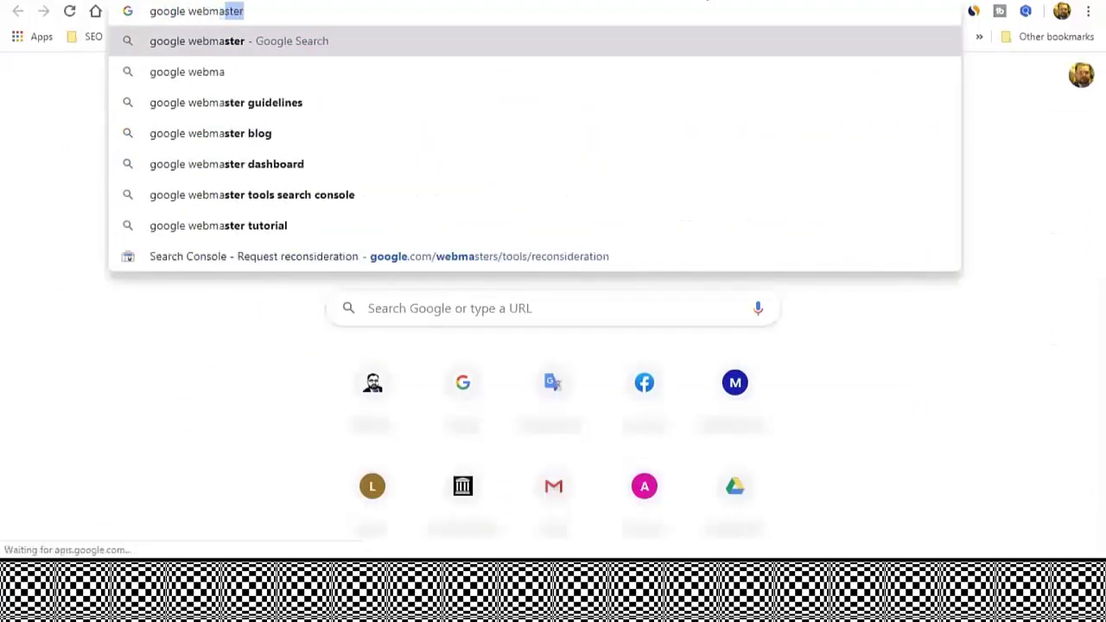
pyautogui.press('Return')
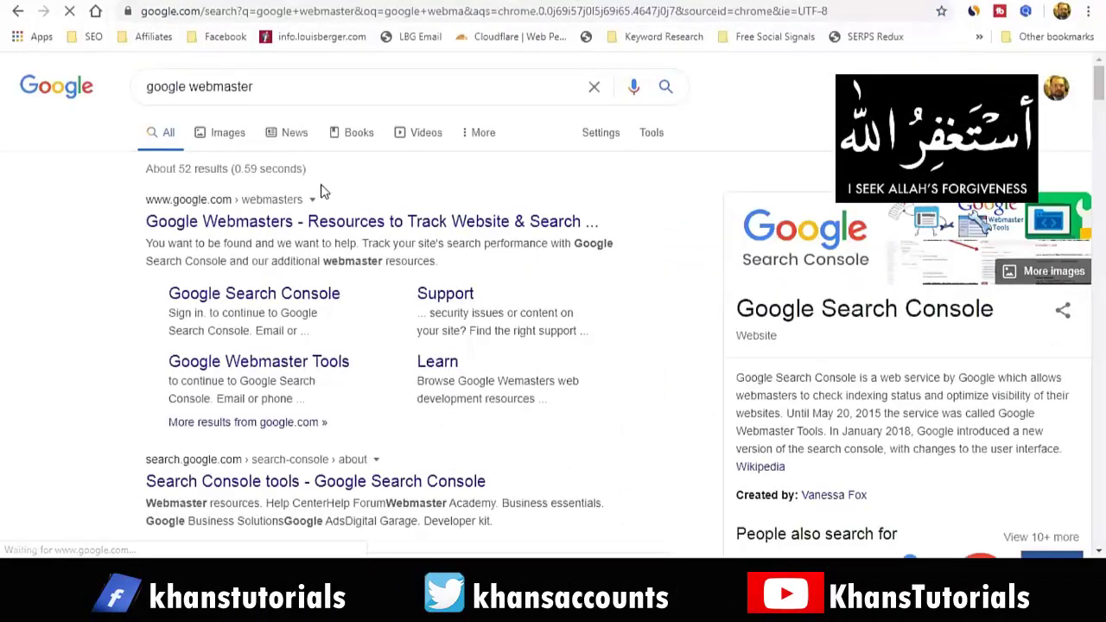
pyautogui.click(260, 224)
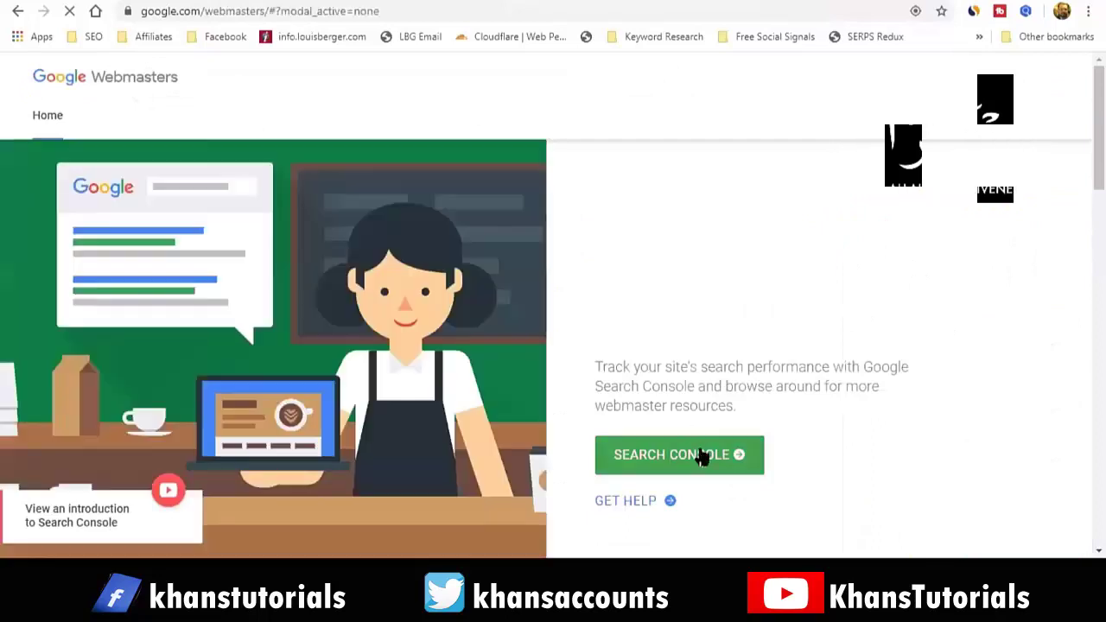
pyautogui.click(703, 456)
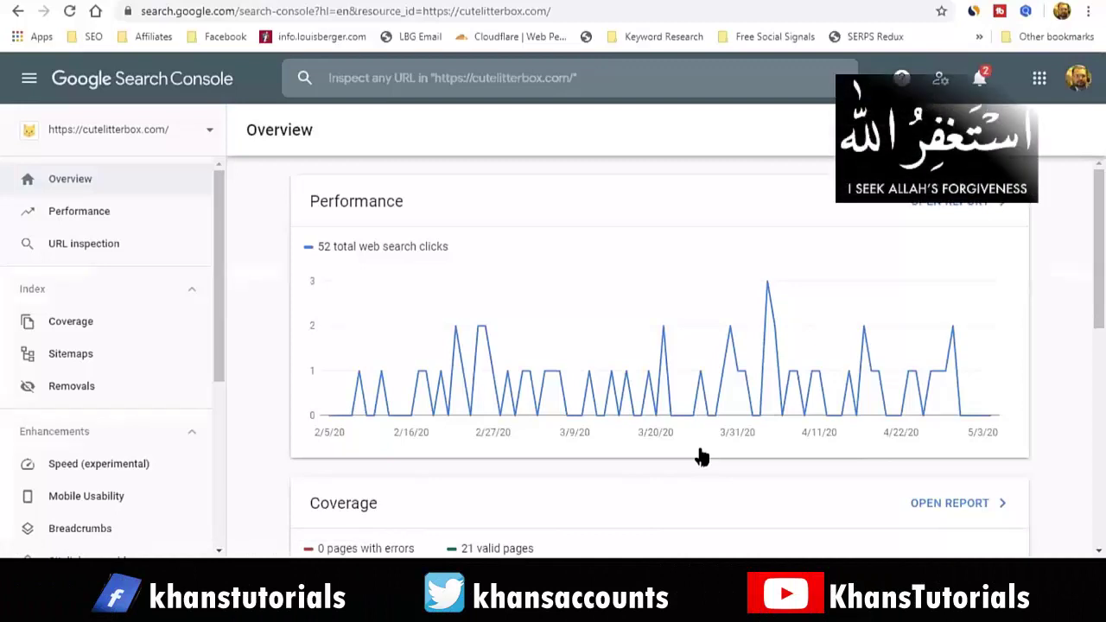
pyautogui.click(209, 138)
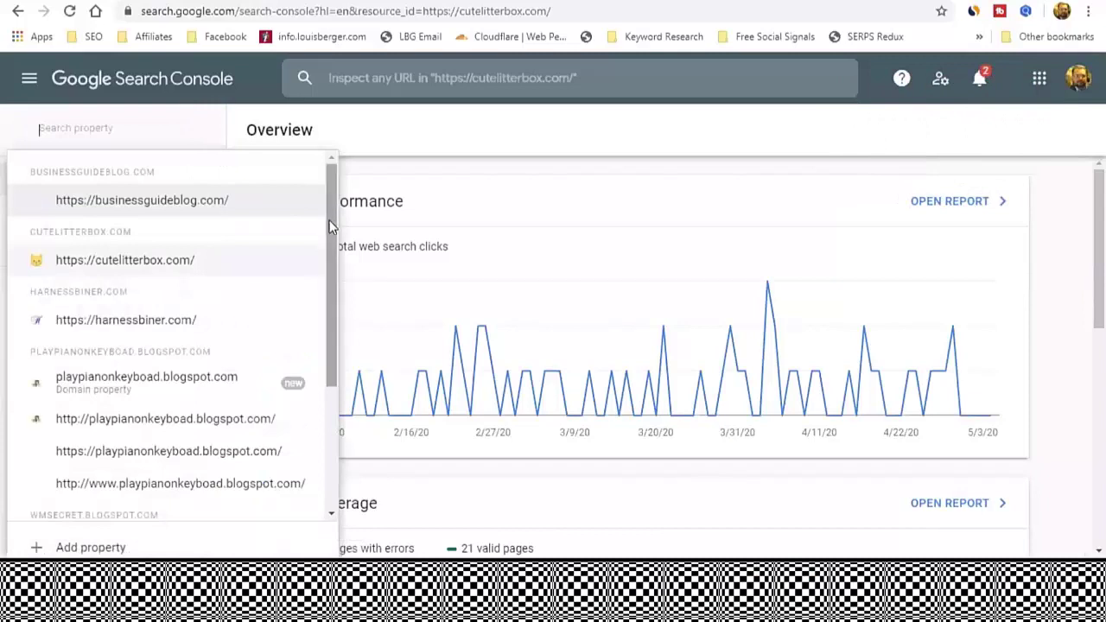
pyautogui.moveTo(331, 226); pyautogui.dragTo(339, 370)
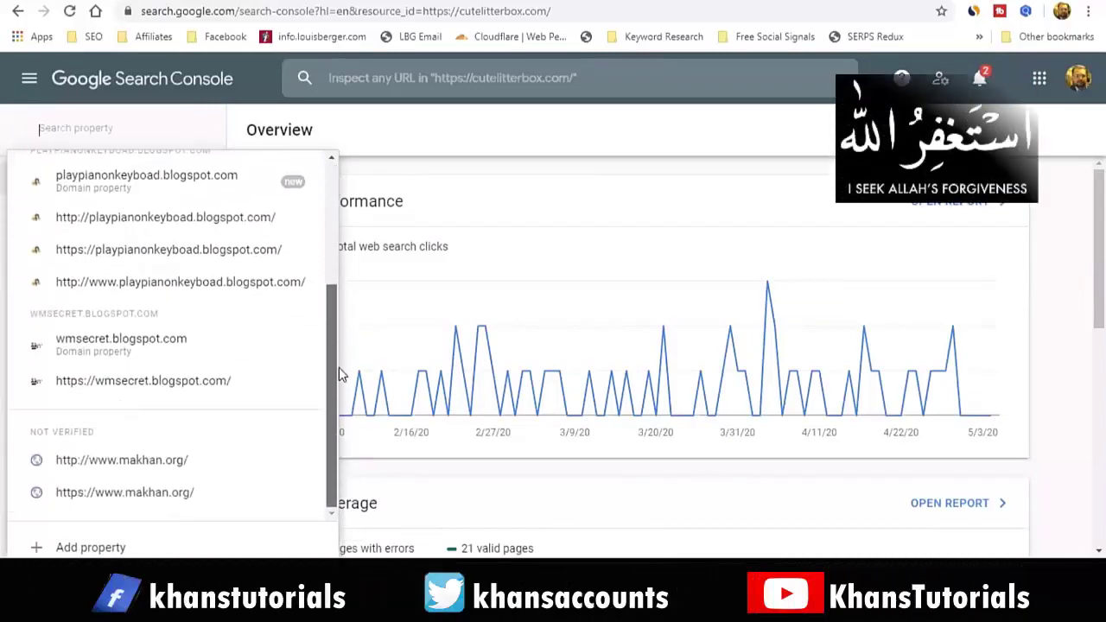
pyautogui.click(91, 547)
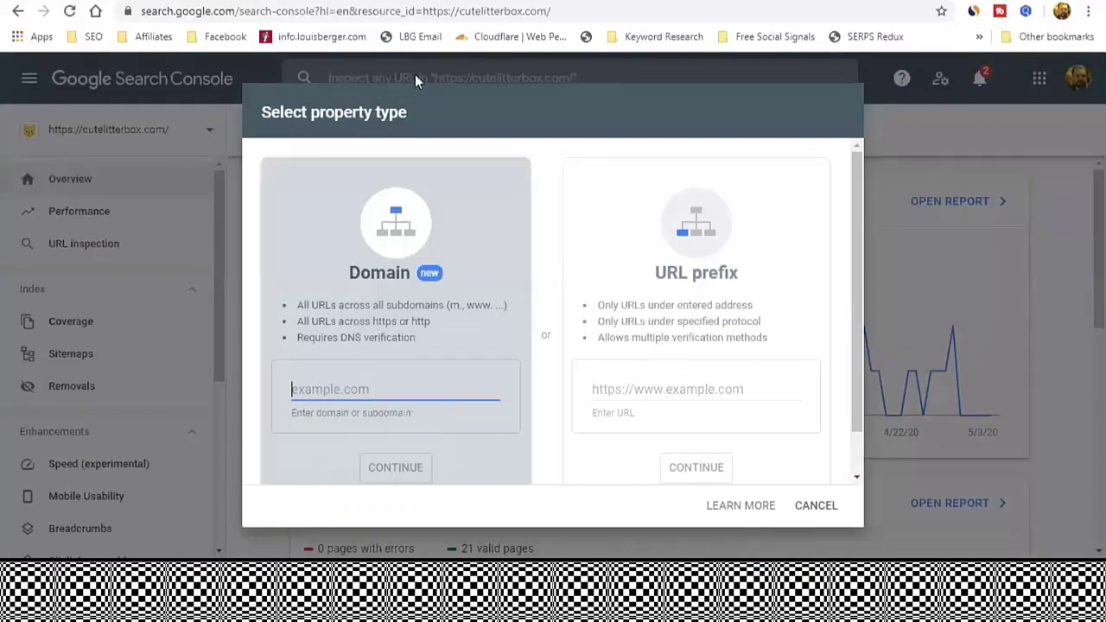
pyautogui.click(268, 0)
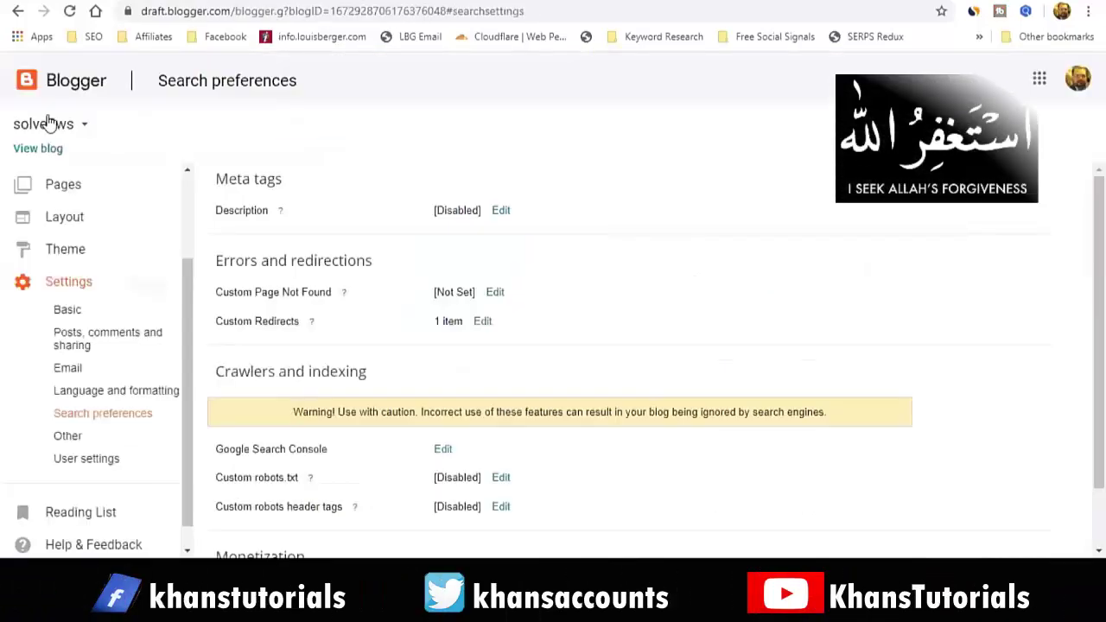
pyautogui.click(47, 151)
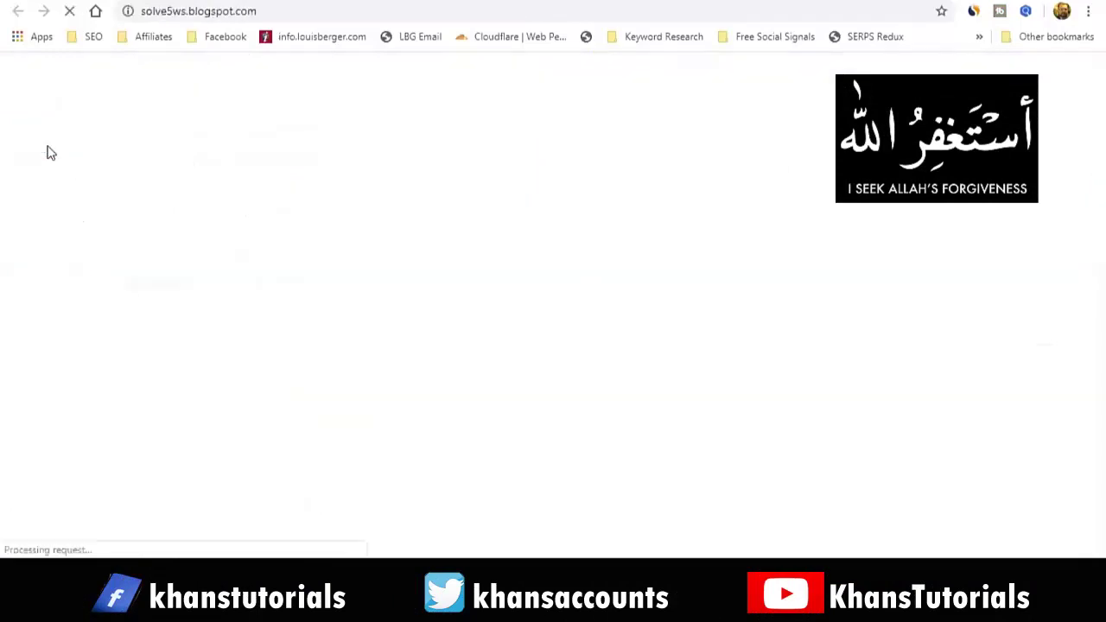
pyautogui.click(271, 6)
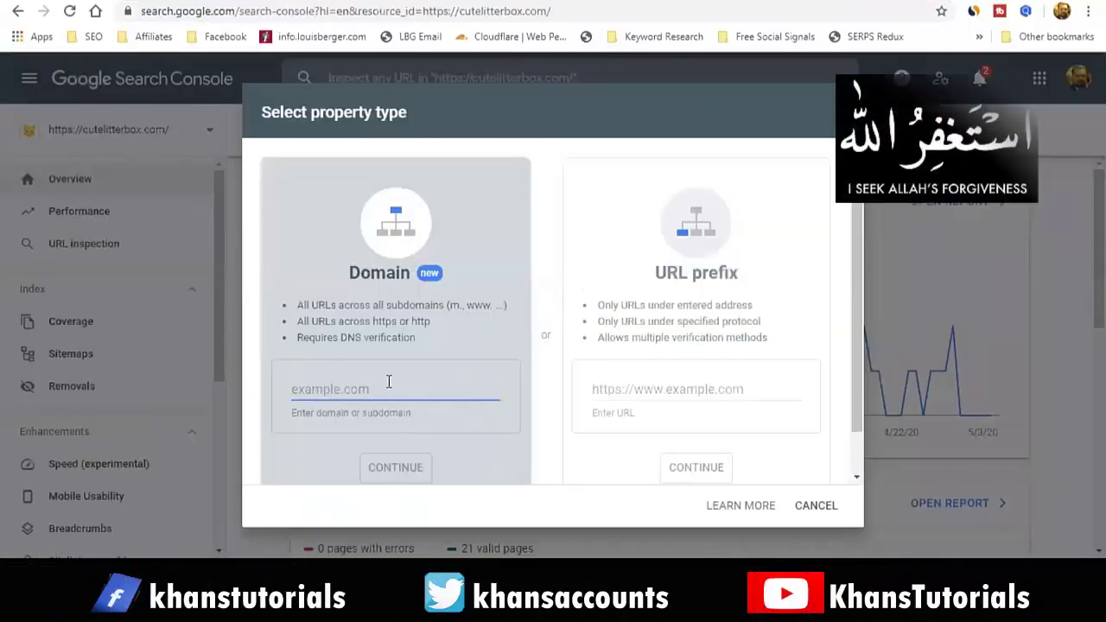
pyautogui.write('https://solve5ws.blogspot.com/')
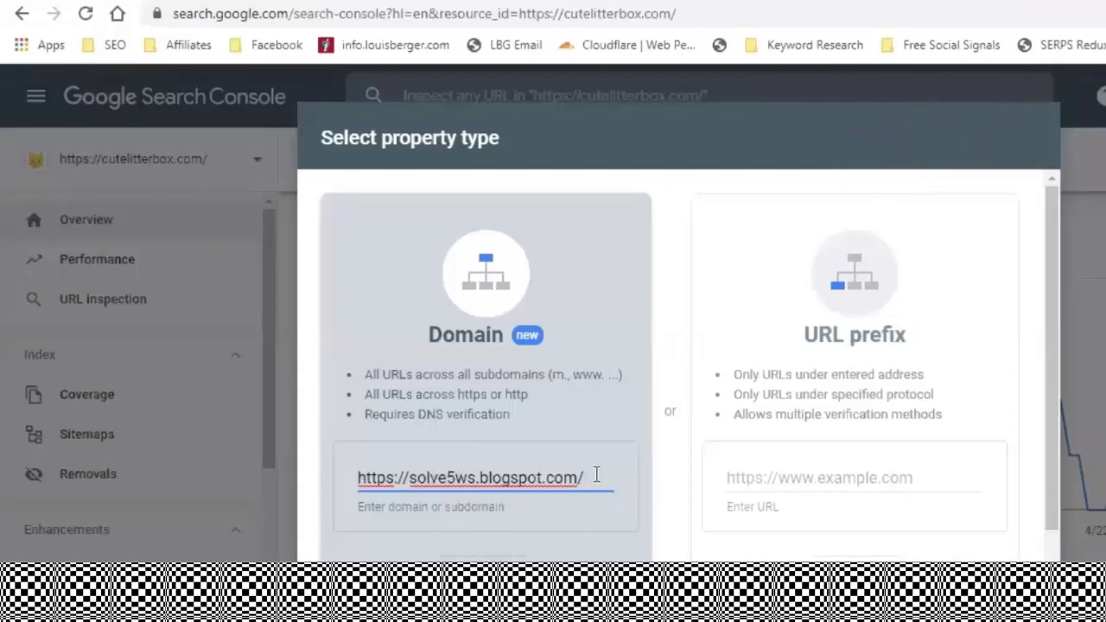
# Shorten the domain to solve5ws.blogspot.com without protocol and trailing slash, then add the property and go to it.
pyautogui.press('BackSpace')
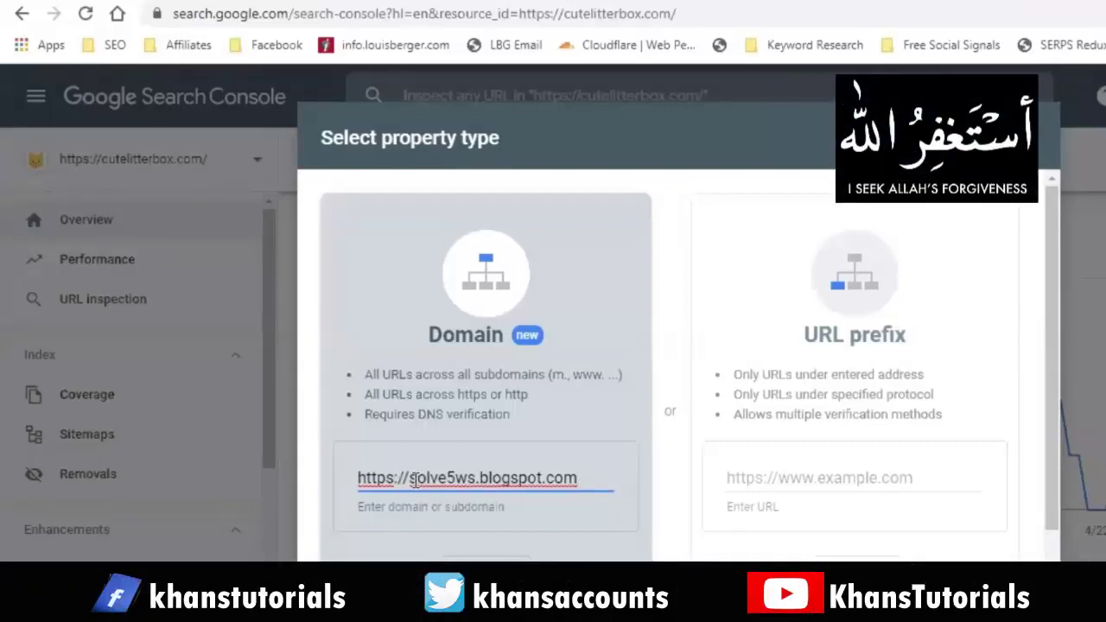
pyautogui.press('BackSpace')
pyautogui.press('BackSpace')
pyautogui.press('BackSpace')
pyautogui.press('BackSpace')
pyautogui.press('BackSpace')
pyautogui.press('BackSpace')
pyautogui.press('BackSpace')
pyautogui.press('BackSpace')
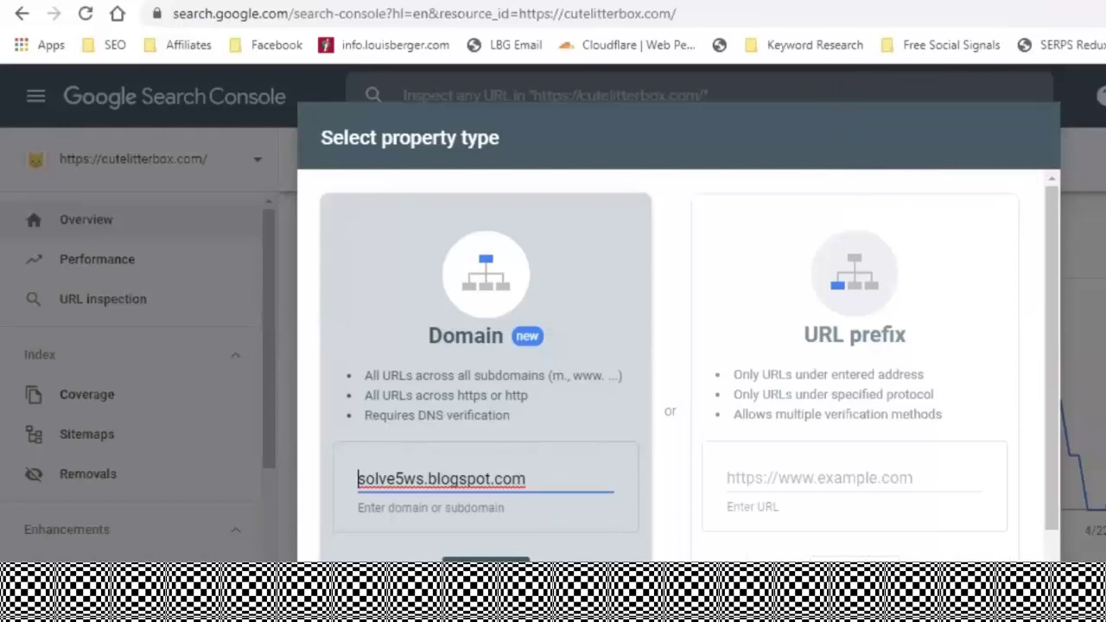
pyautogui.click(485, 577)
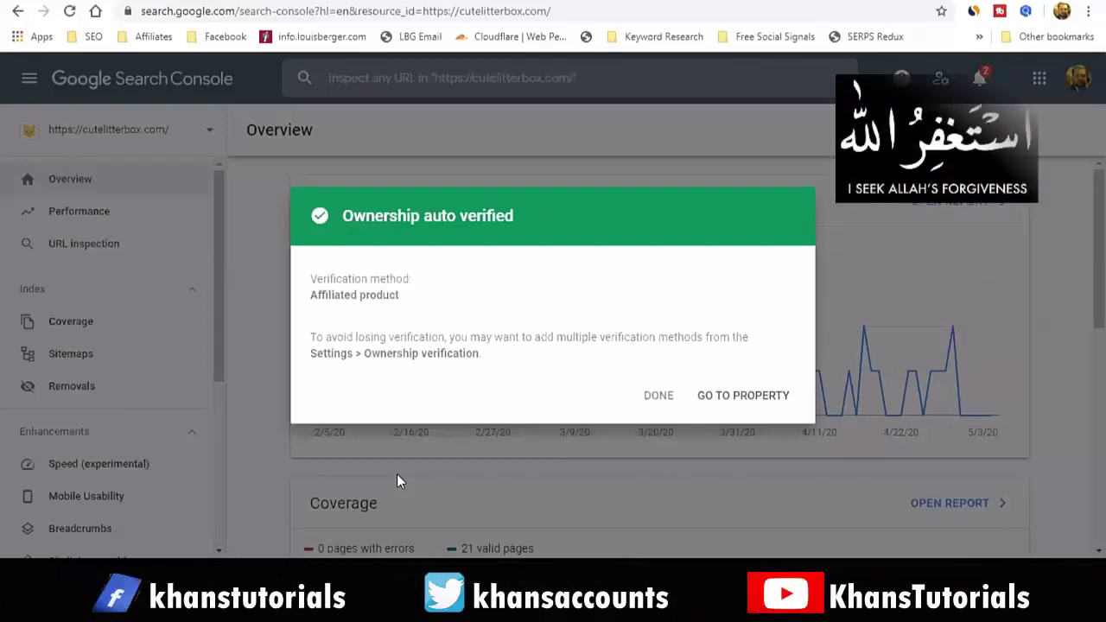
pyautogui.click(745, 398)
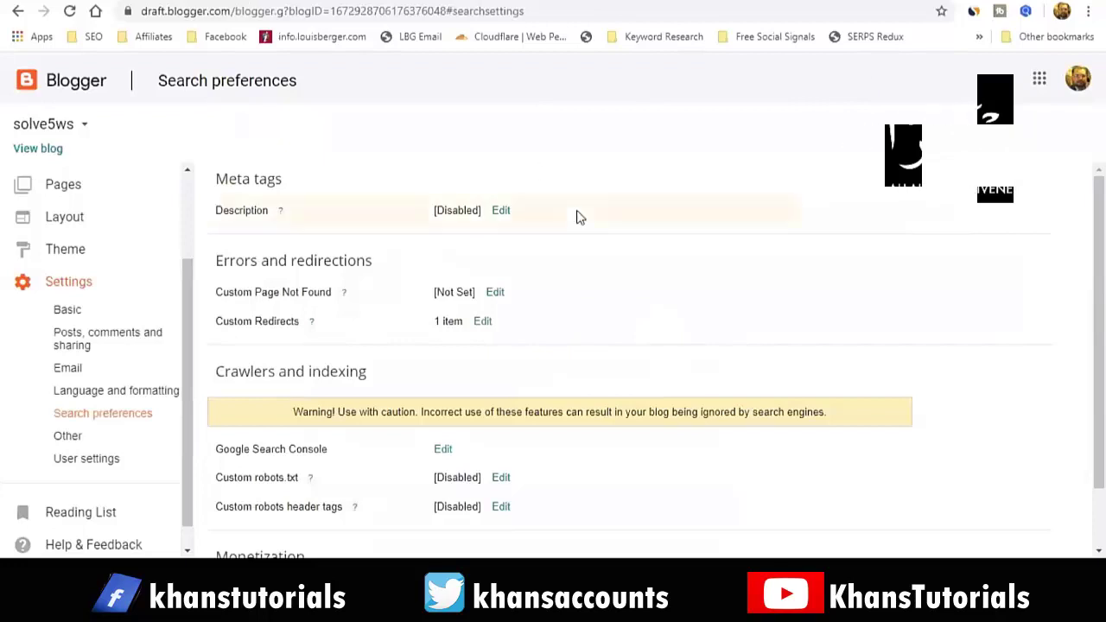
# Enable Blogger's custom robots.txt with rules disallowing /search, allowing / and listing the solve5ws.blogspot.com/atom.xml sitemap with max-results=500, and save it.
pyautogui.scroll(-1, 294, 450)
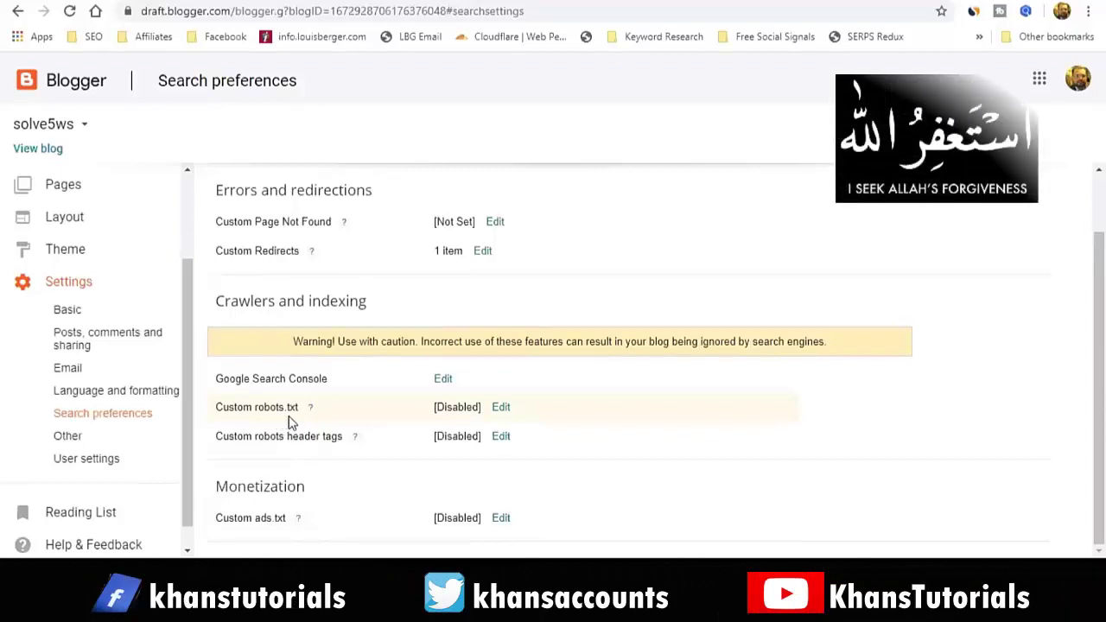
pyautogui.click(498, 415)
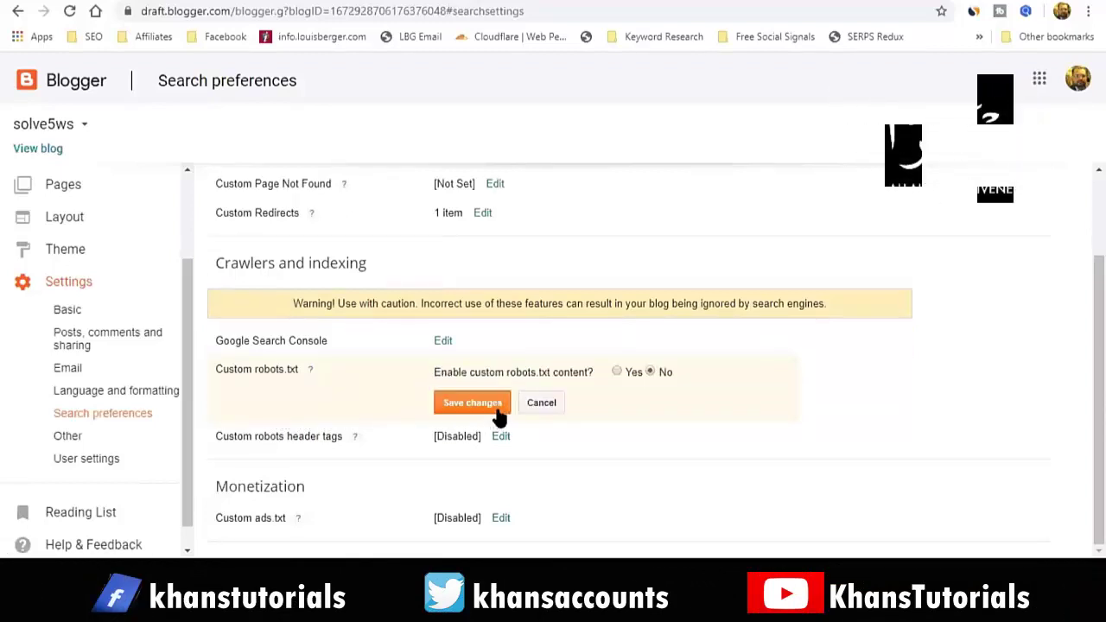
pyautogui.click(618, 373)
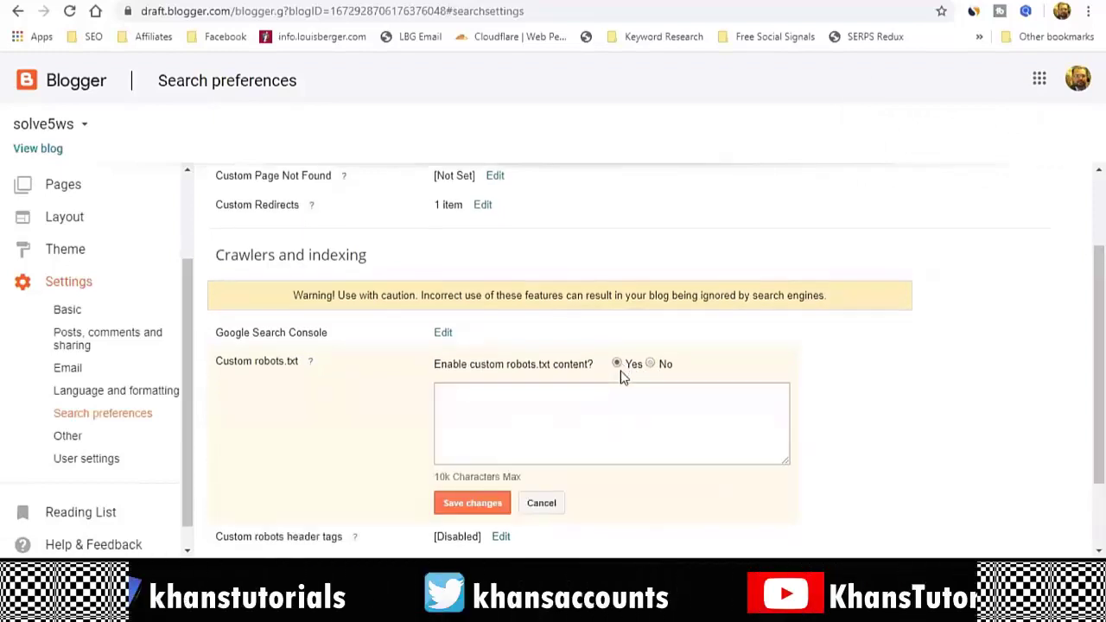
pyautogui.click(514, 390)
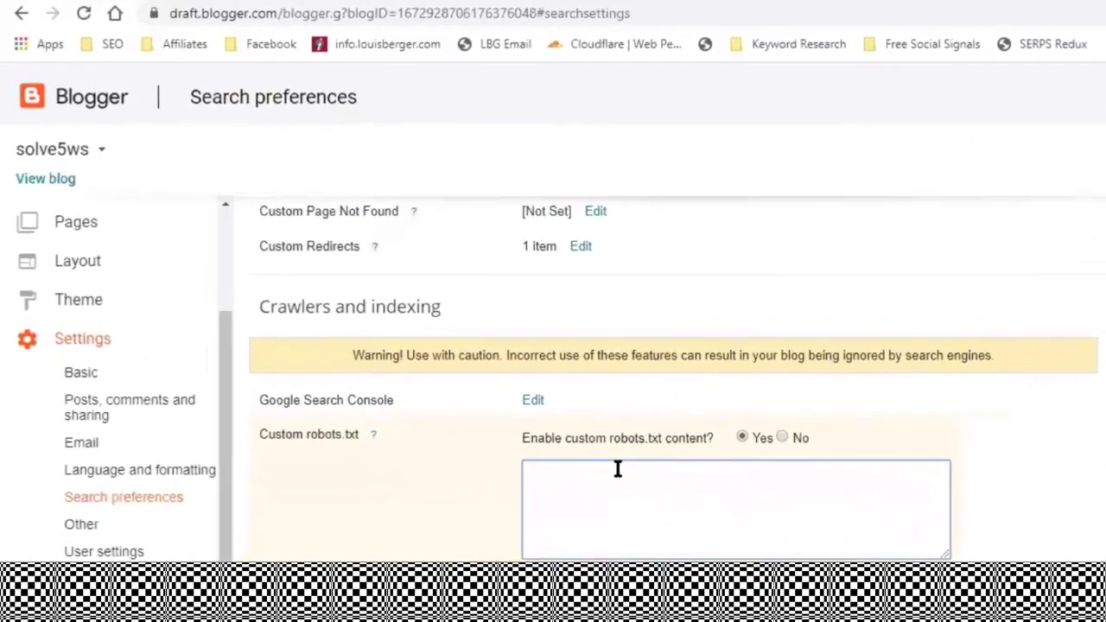
pyautogui.hotkey('ctrl', 'v')
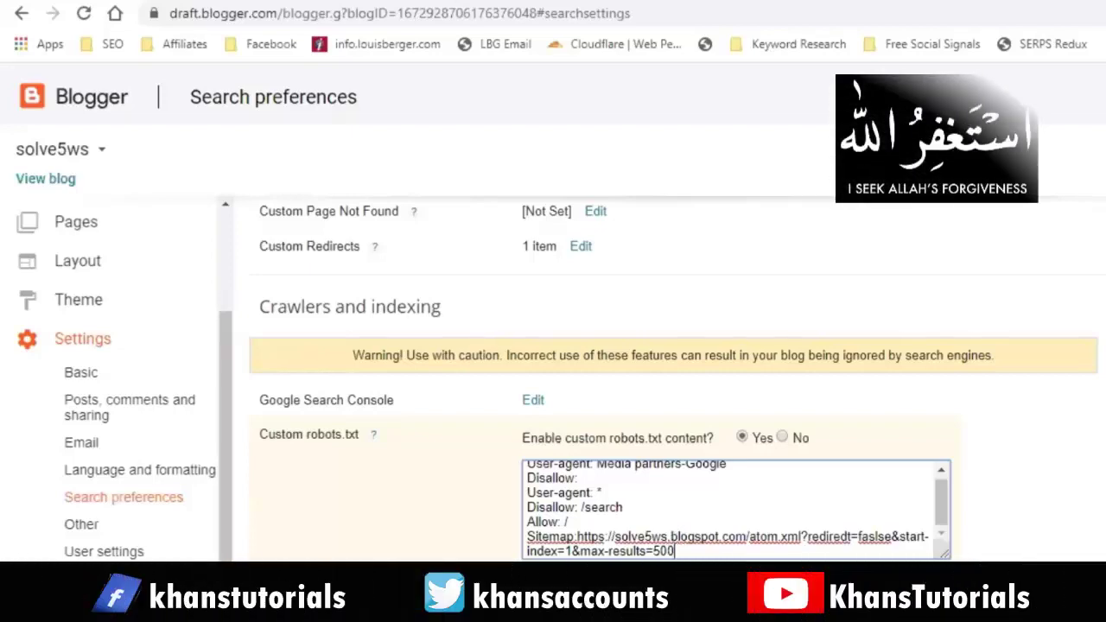
pyautogui.click(471, 505)
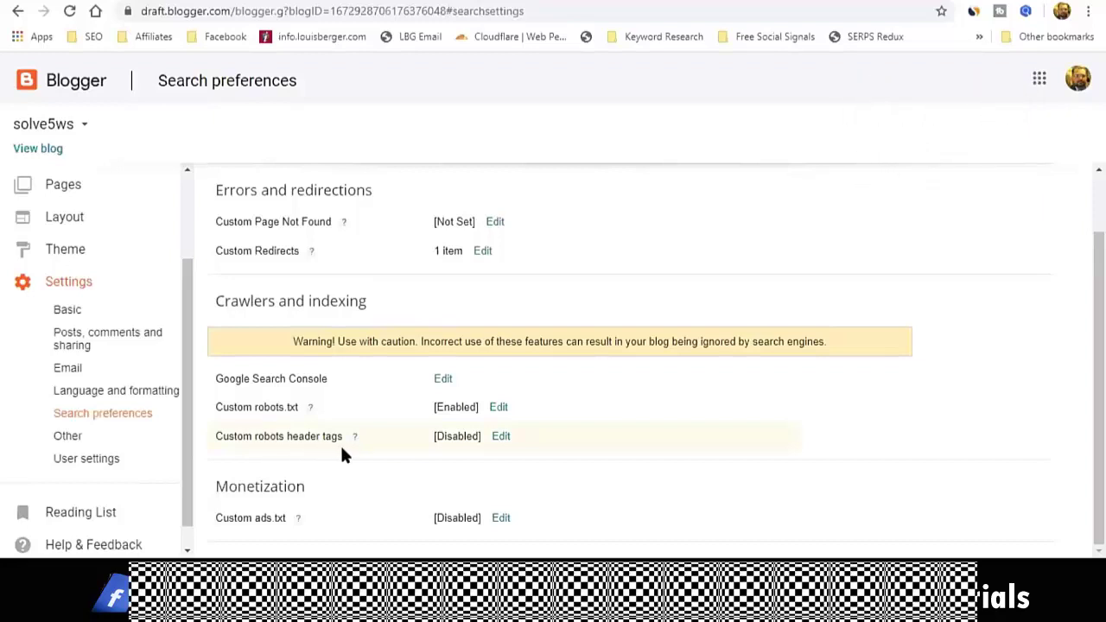
# Enable custom robots header tags and select all and noodp for the home page.
pyautogui.click(501, 436)
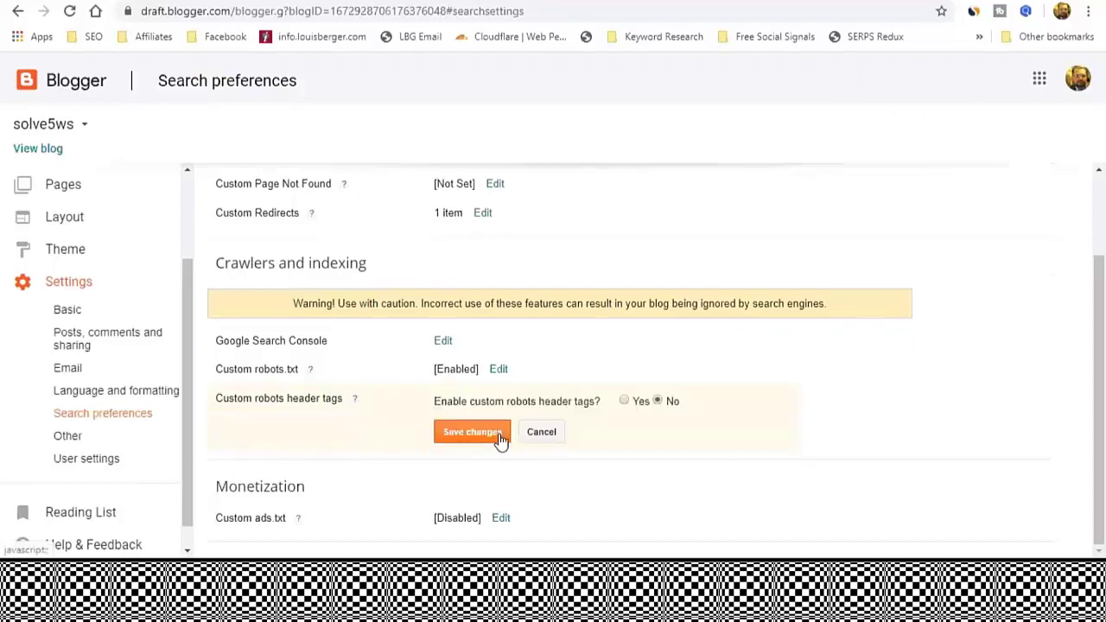
pyautogui.click(624, 402)
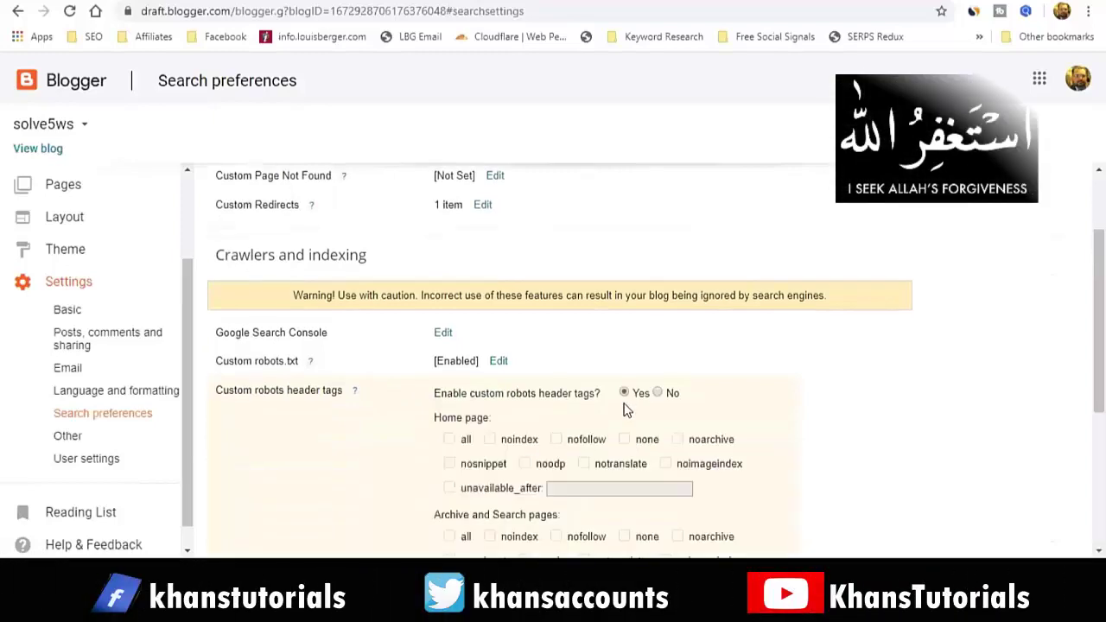
pyautogui.scroll(-1, 627, 410)
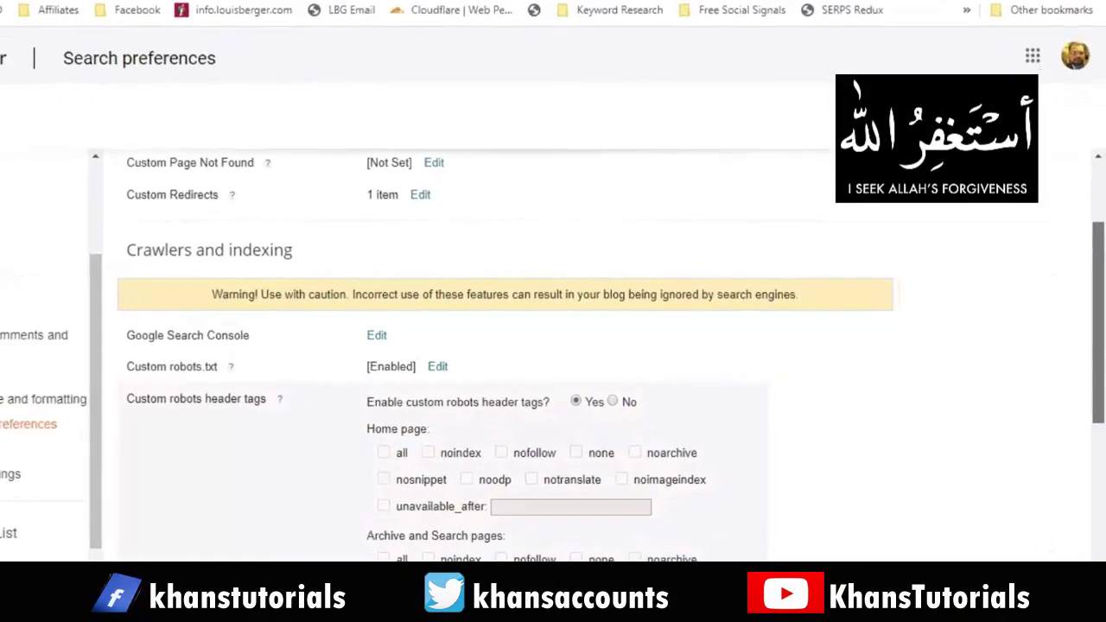
pyautogui.scroll(-3, 570, 363)
pyautogui.scroll(-1, 519, 346)
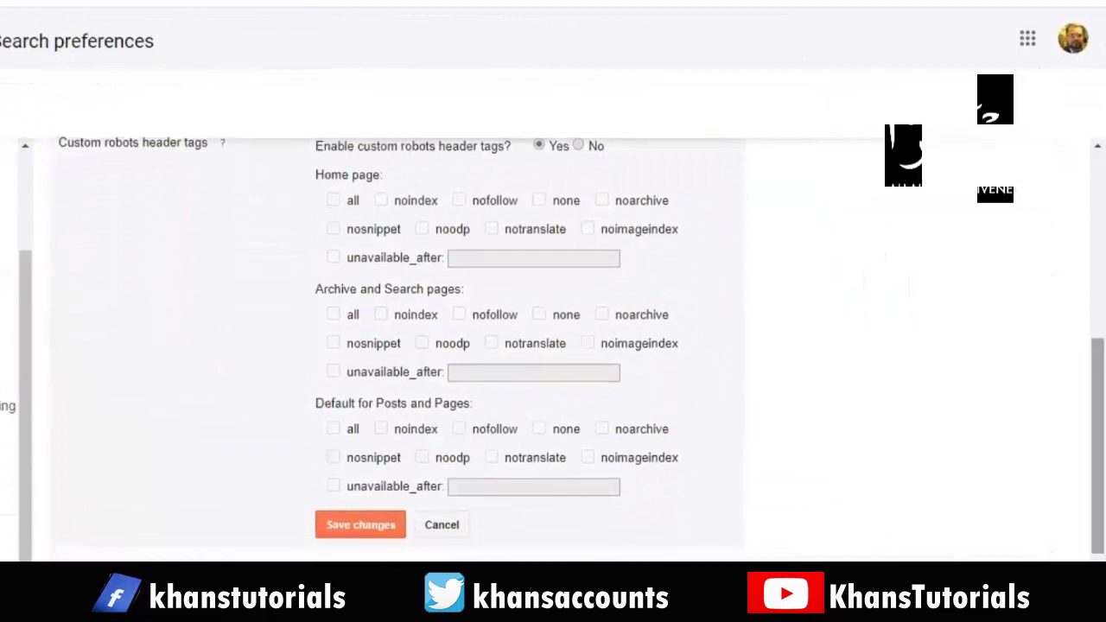
pyautogui.click(334, 200)
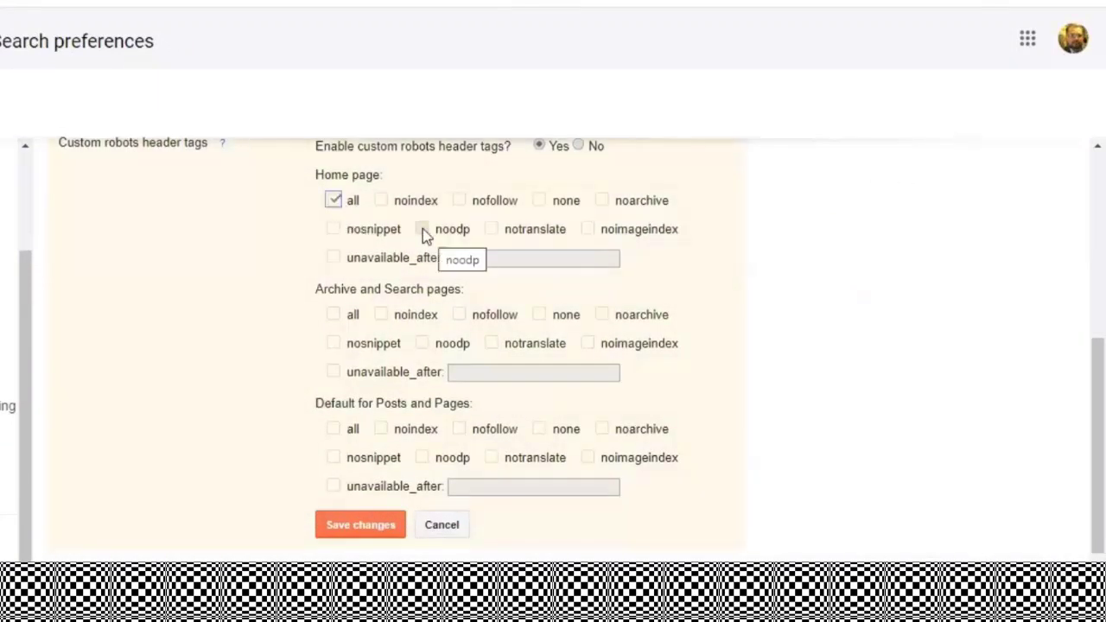
pyautogui.click(423, 230)
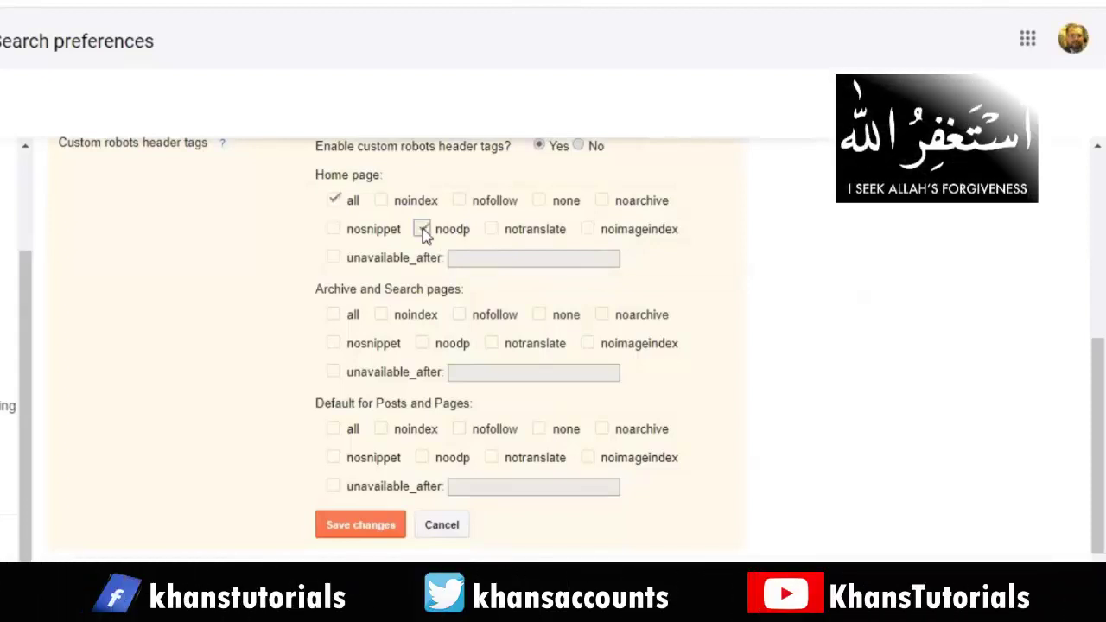
# Select noindex and noodp for archive and search pages, all and noodp for posts and pages, and save the header tags.
pyautogui.click(381, 315)
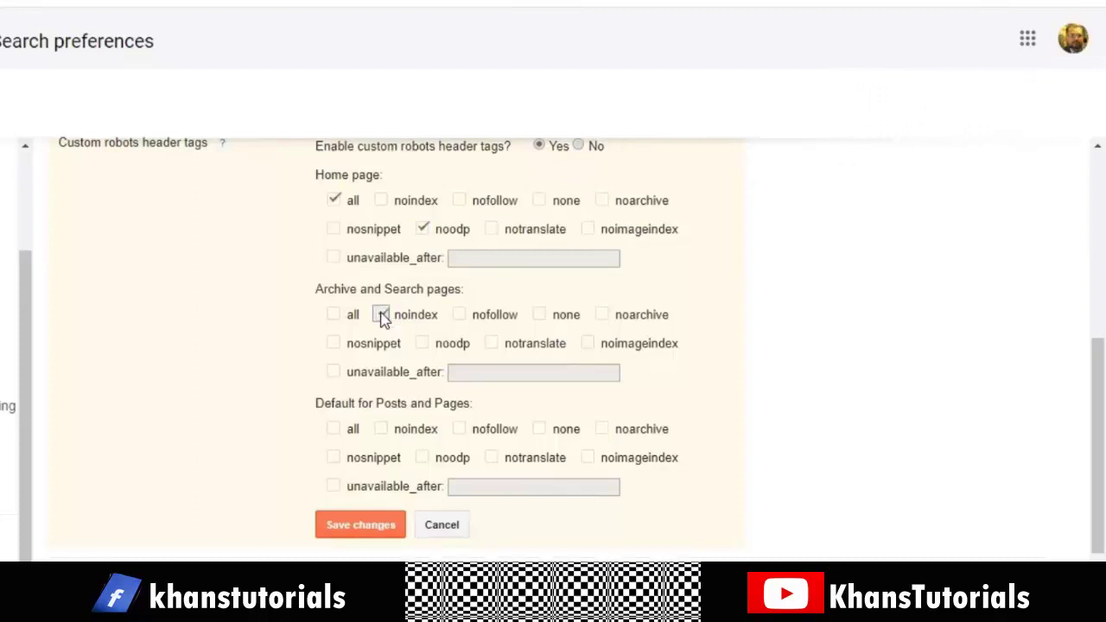
pyautogui.click(423, 346)
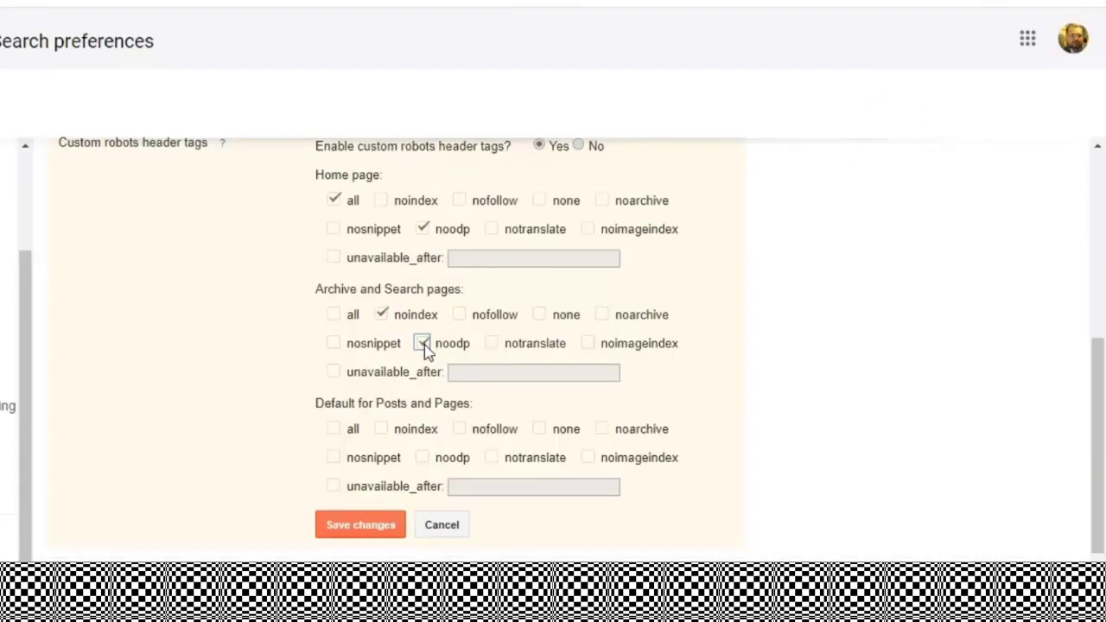
pyautogui.click(334, 430)
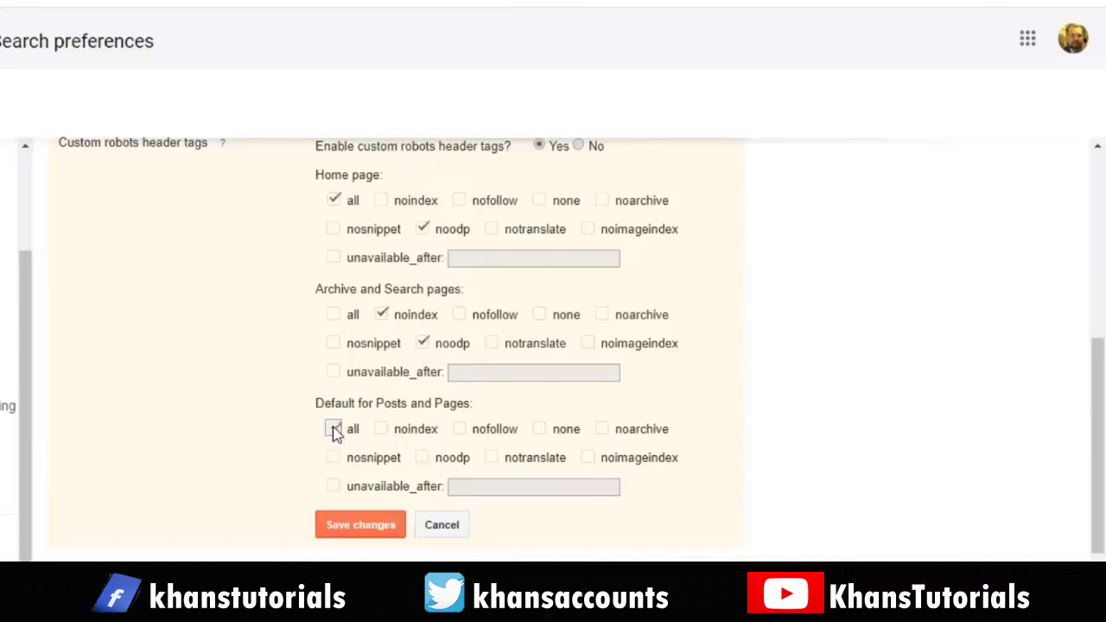
pyautogui.click(425, 458)
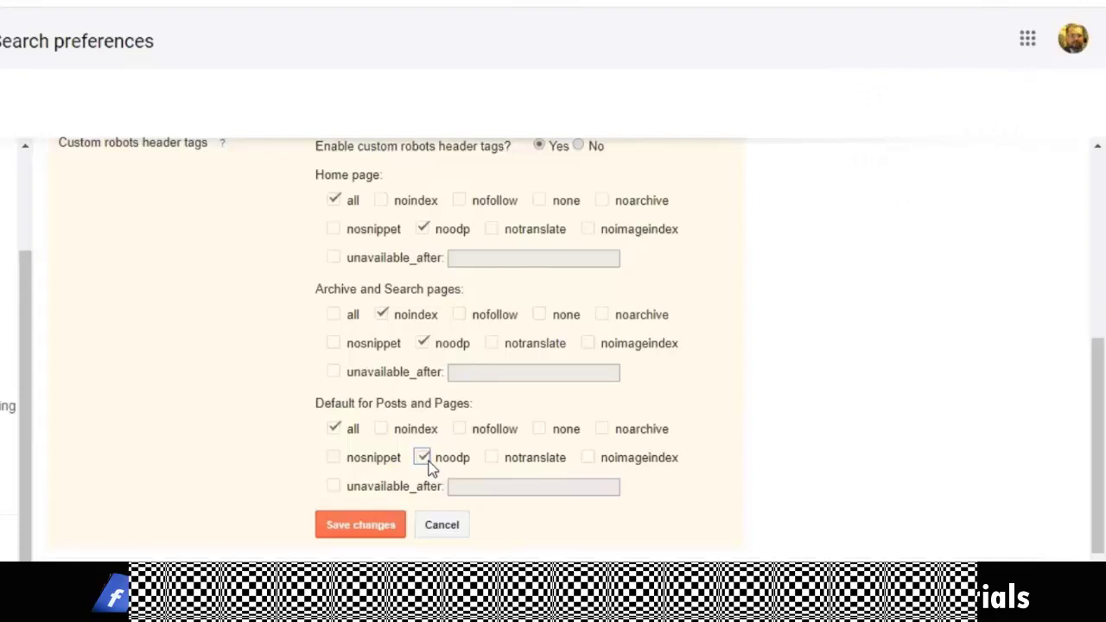
pyautogui.click(367, 527)
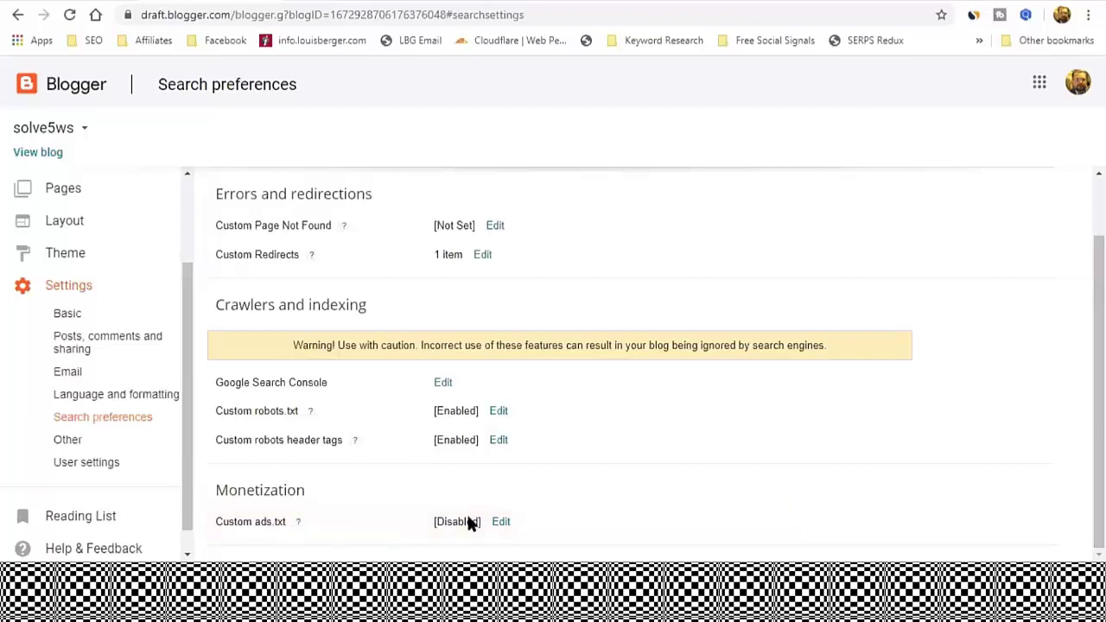
pyautogui.click(500, 522)
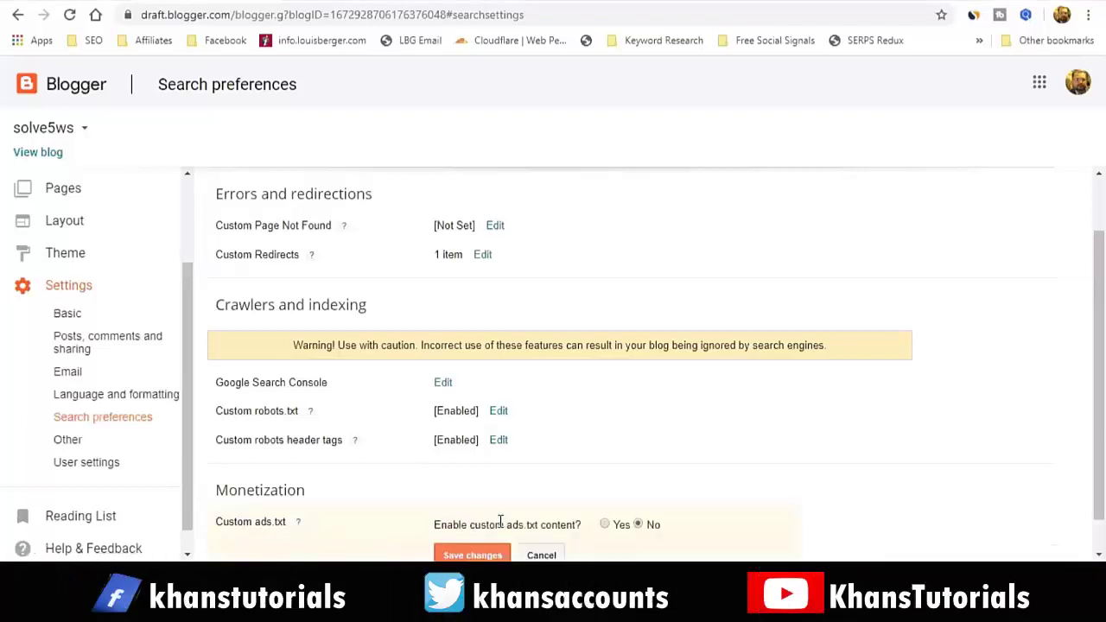
pyautogui.click(605, 525)
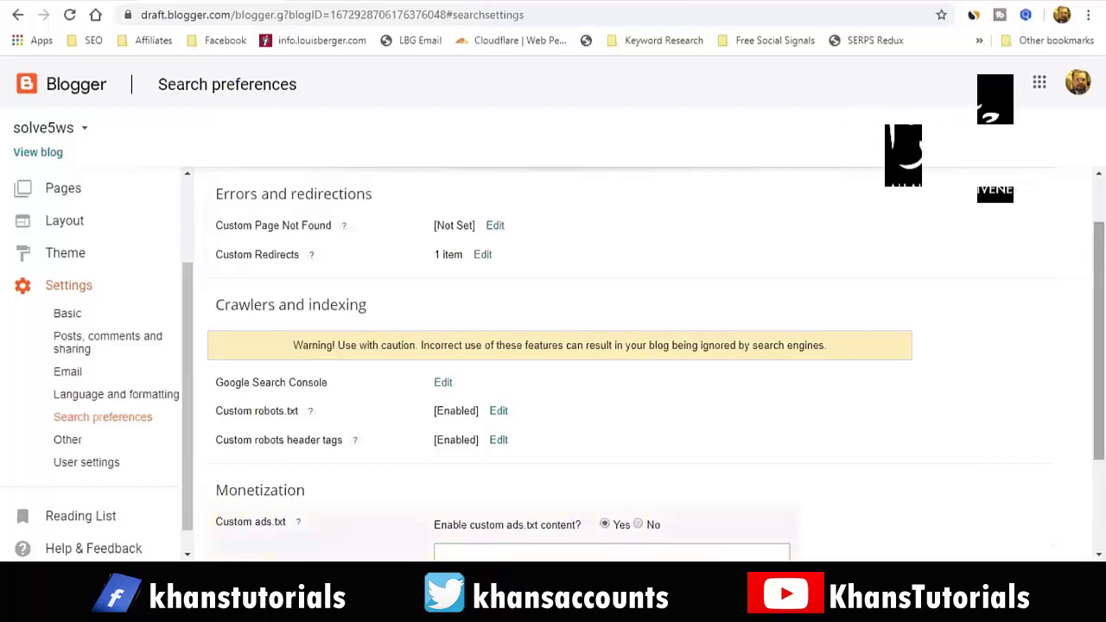
pyautogui.scroll(-1, 656, 355)
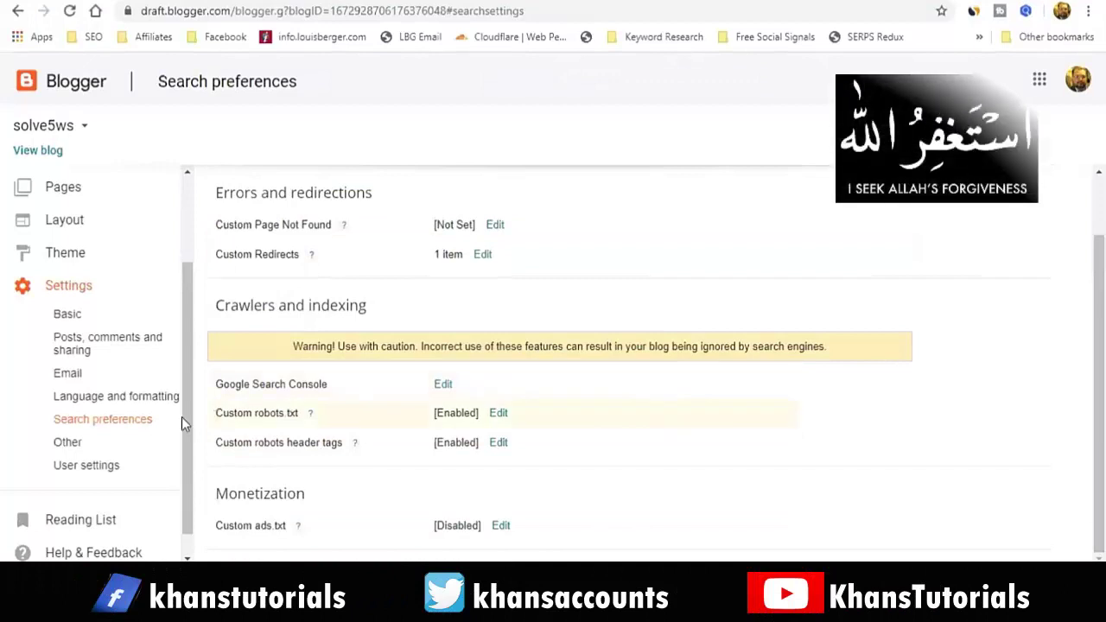
# Review the blog's Other settings, covering import and backup, blog deletion, site feed, adult content and Google Analytics.
pyautogui.click(69, 443)
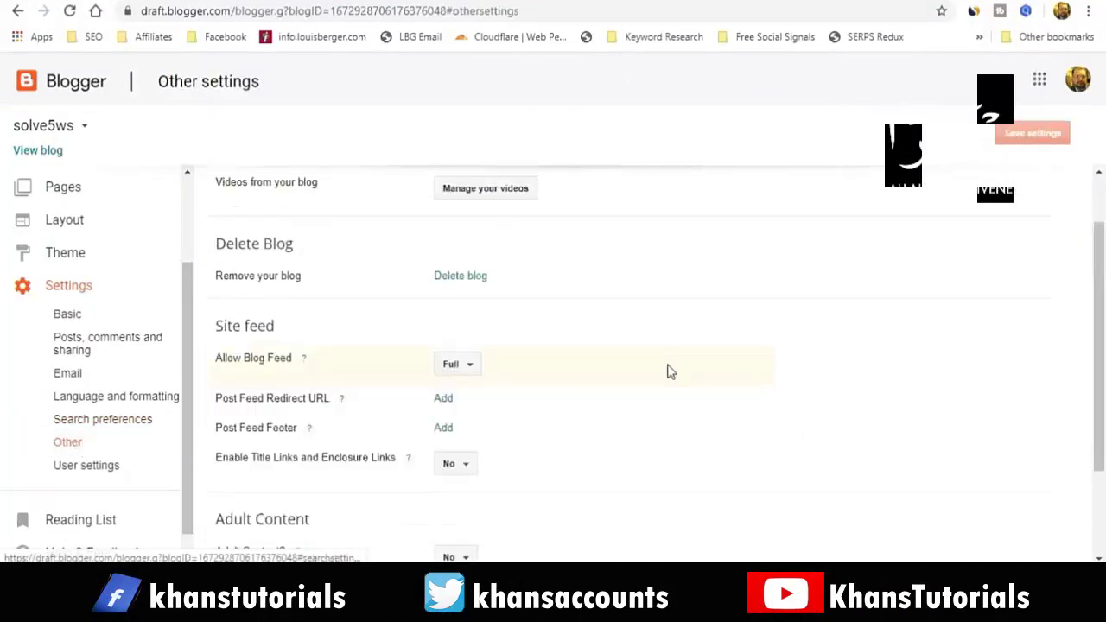
pyautogui.moveTo(1099, 346); pyautogui.dragTo(1100, 302)
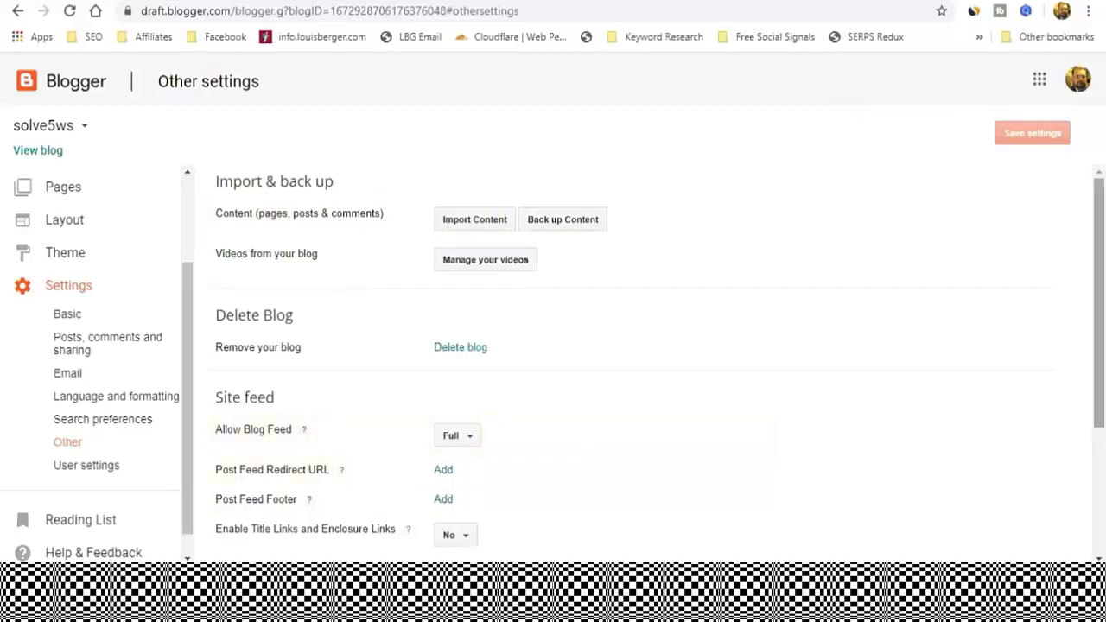
pyautogui.scroll(-2, 657, 364)
pyautogui.scroll(-1, 656, 363)
pyautogui.scroll(-1, 640, 363)
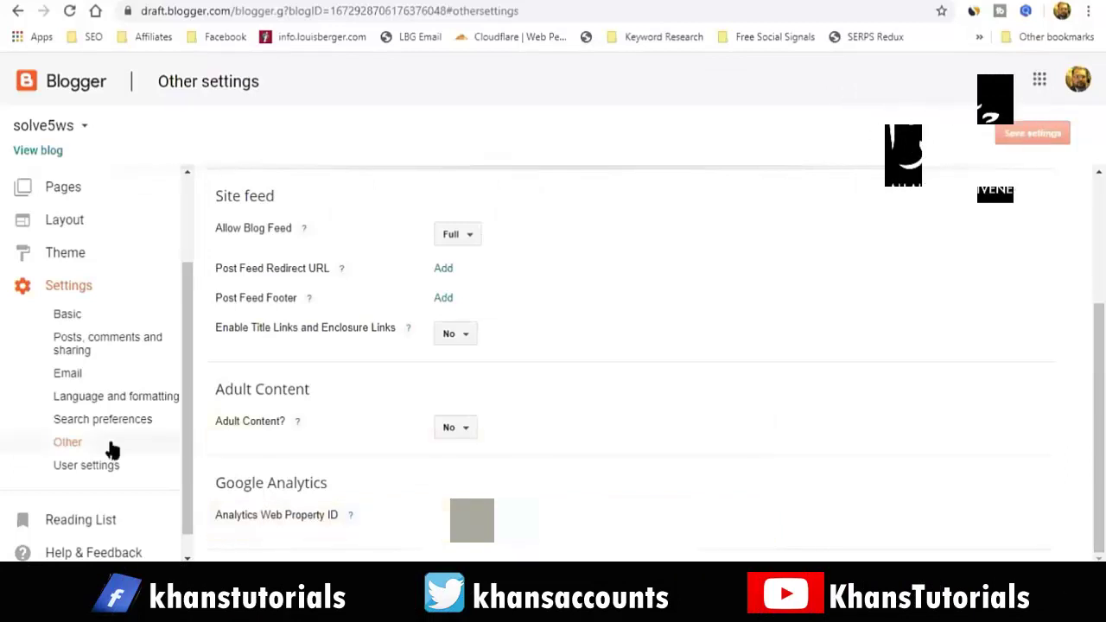
# Review the user settings and the editable user profile from privacy and identity to additional information, and return to the user settings.
pyautogui.click(85, 466)
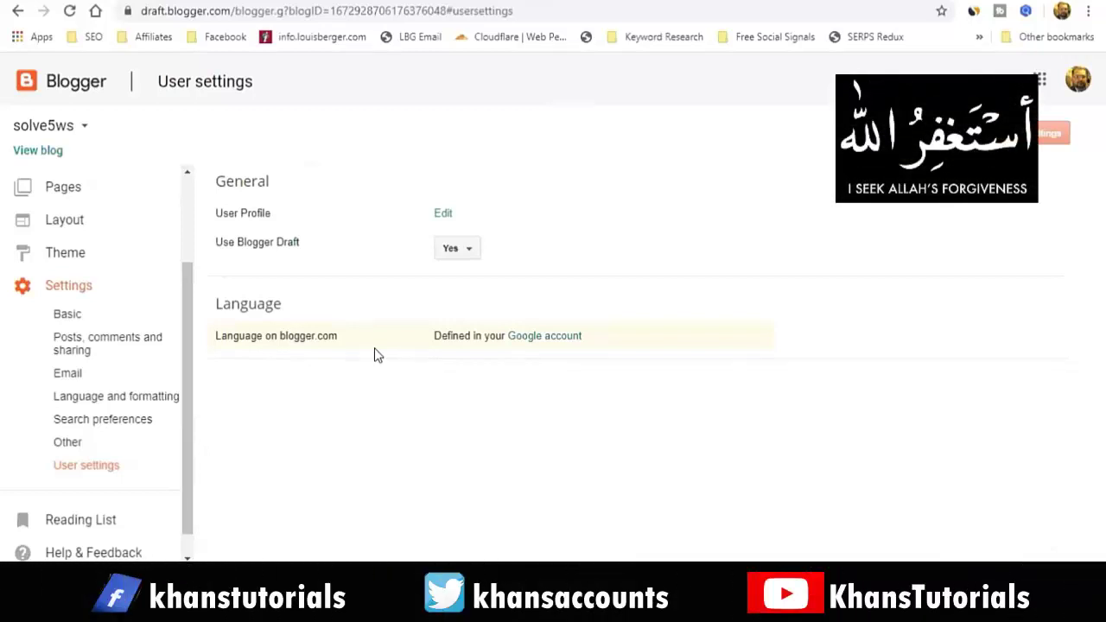
pyautogui.click(443, 215)
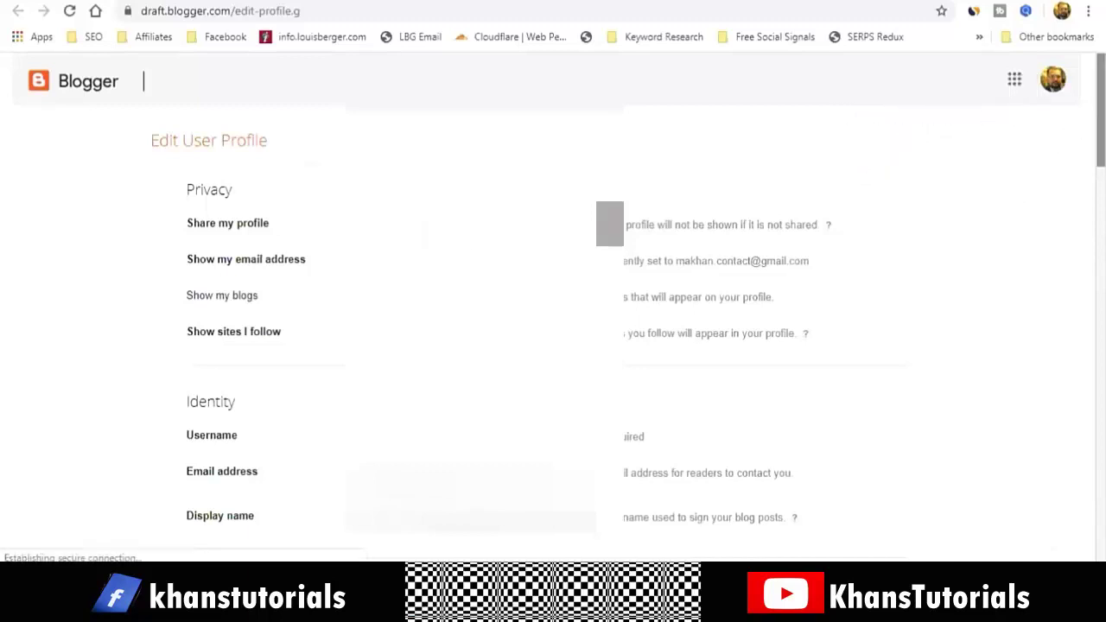
pyautogui.scroll(-3, 553, 303)
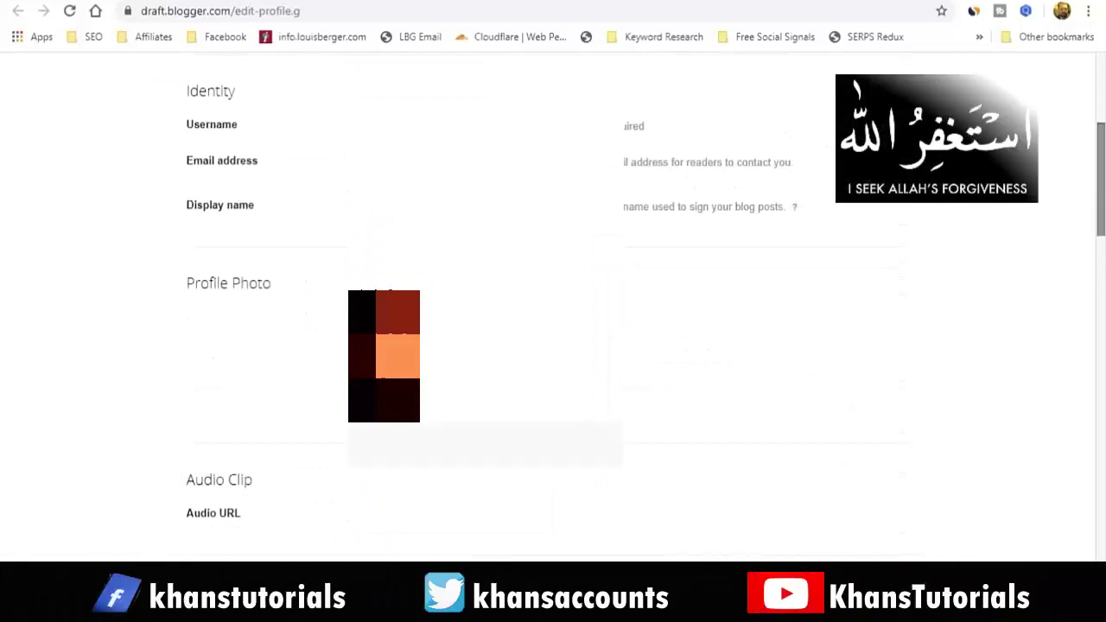
pyautogui.scroll(3, 554, 303)
pyautogui.scroll(-6, 553, 303)
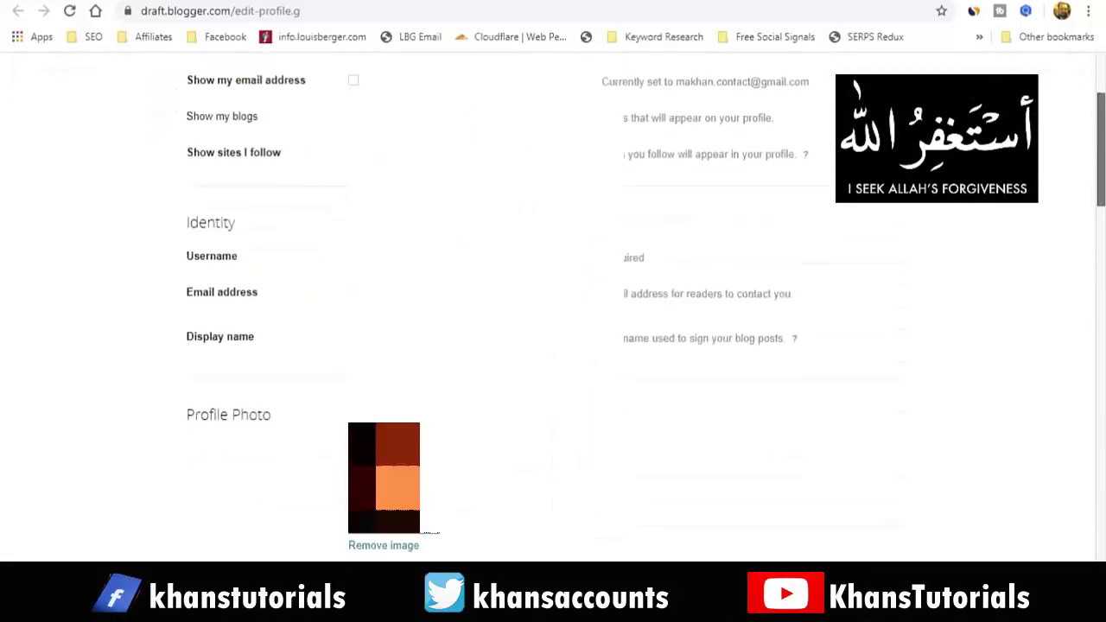
pyautogui.scroll(-5, 553, 303)
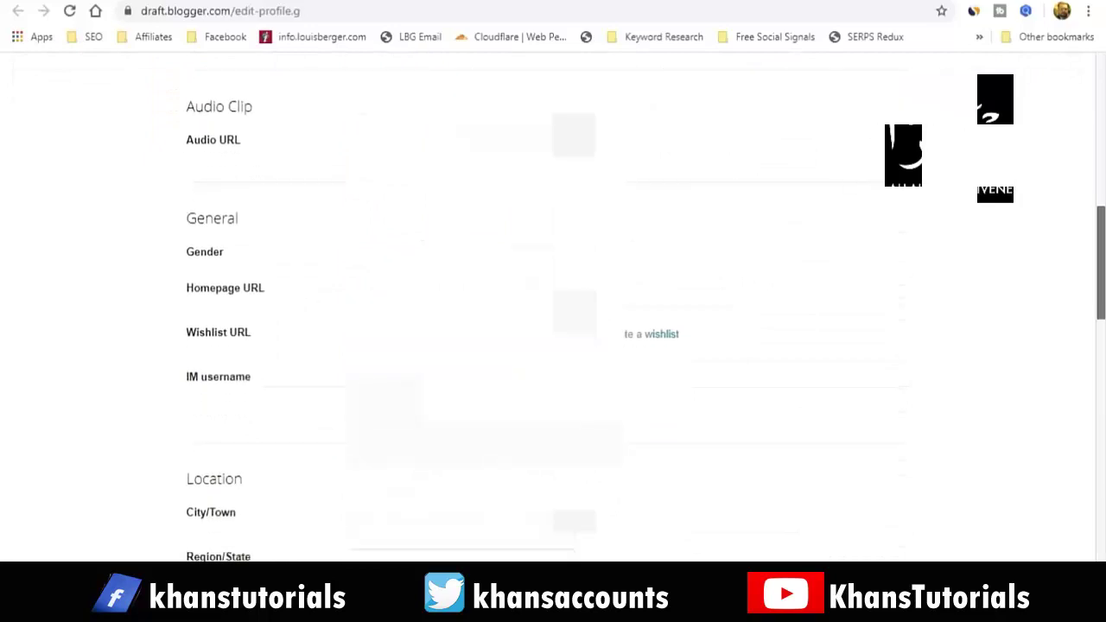
pyautogui.scroll(-3, 1070, 253)
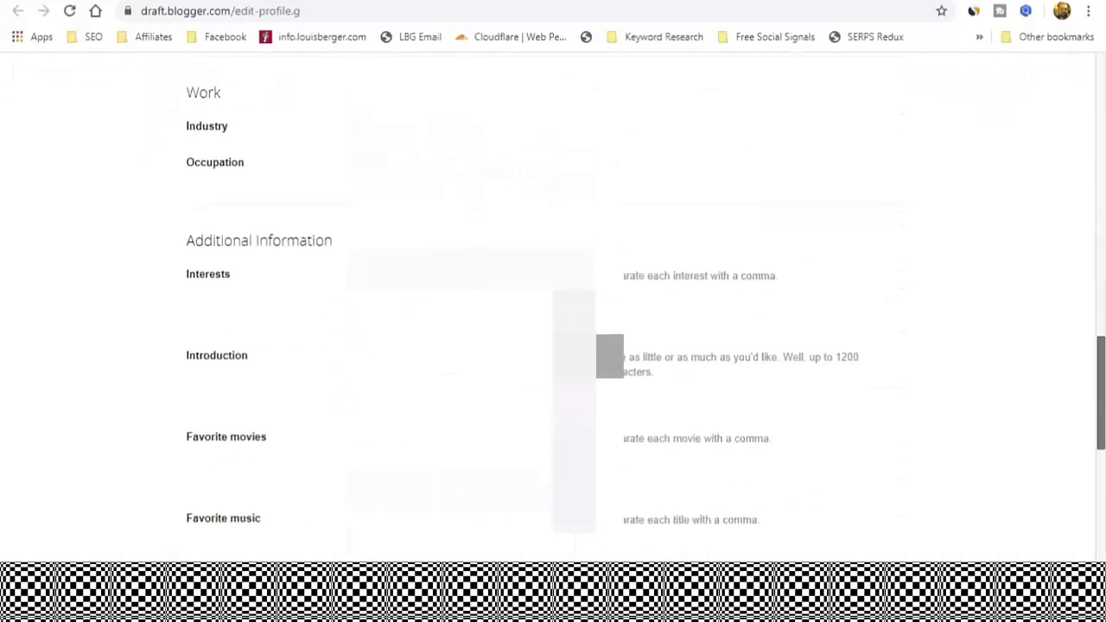
pyautogui.scroll(8, 1071, 254)
pyautogui.scroll(6, 1070, 253)
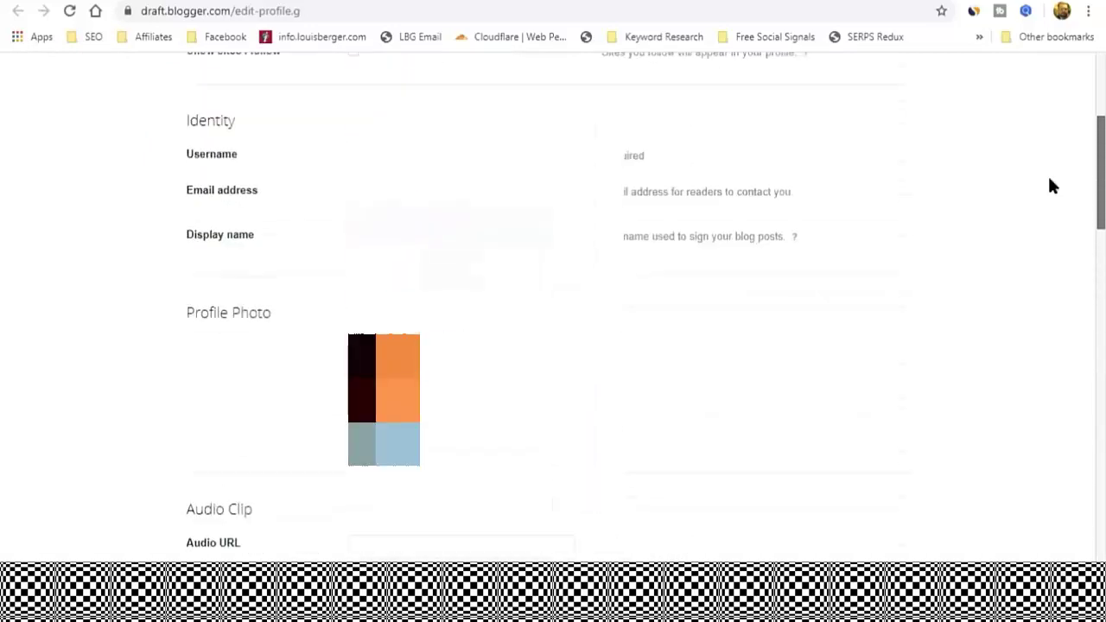
pyautogui.moveTo(1032, 125); pyautogui.dragTo(1020, 97)
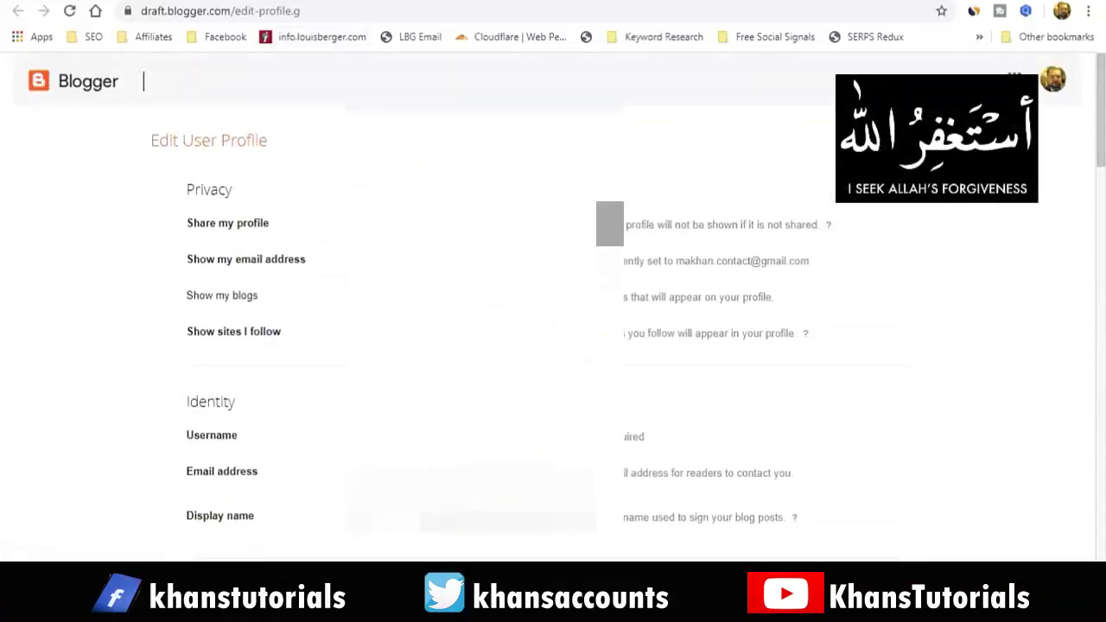
pyautogui.click(204, 1)
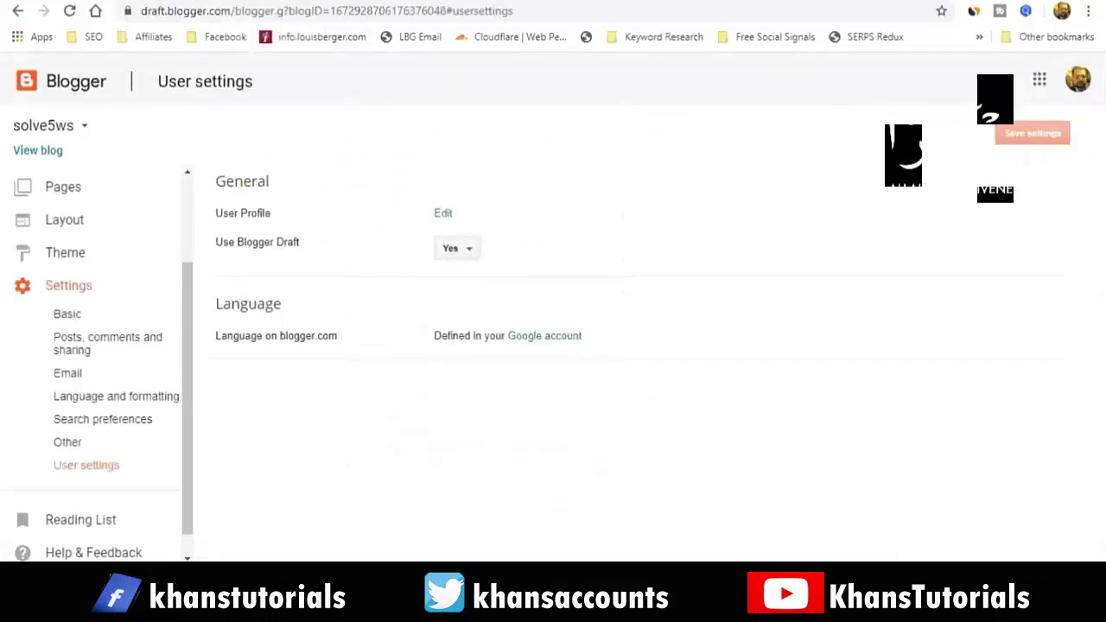